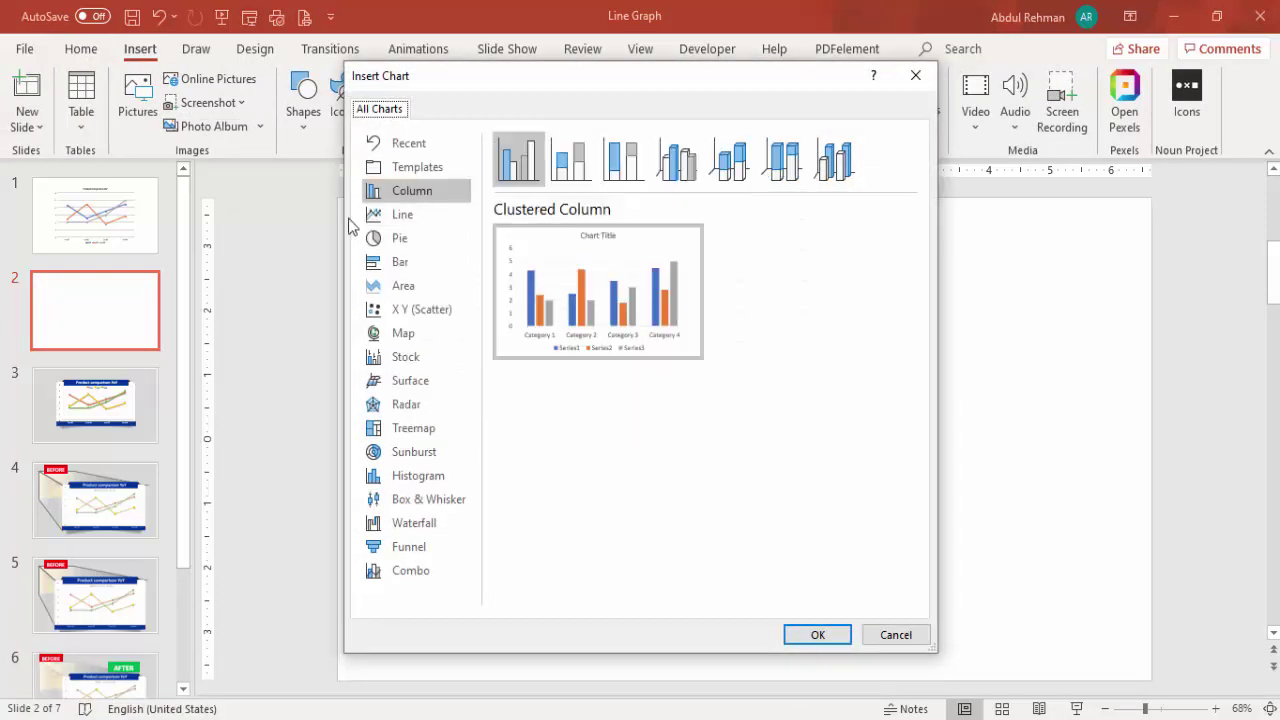
# Insert a Line with Markers chart on slide 2
pyautogui.click(405, 225)
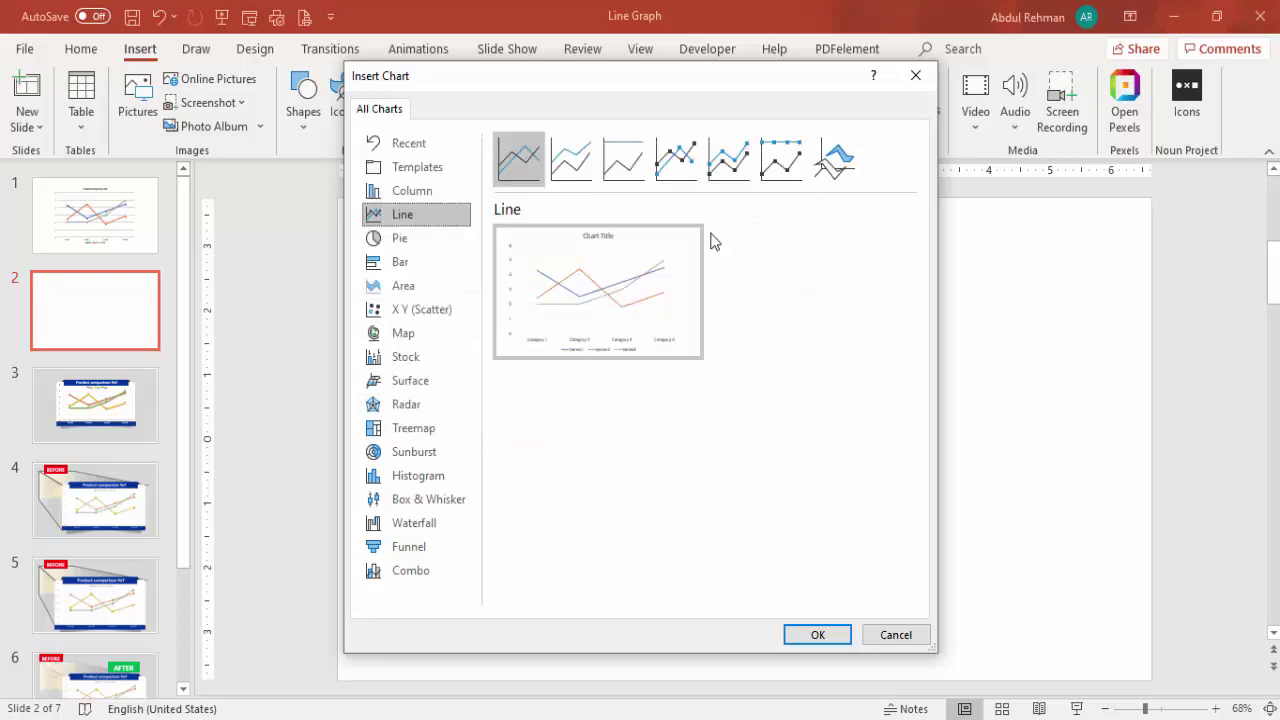
pyautogui.click(693, 177)
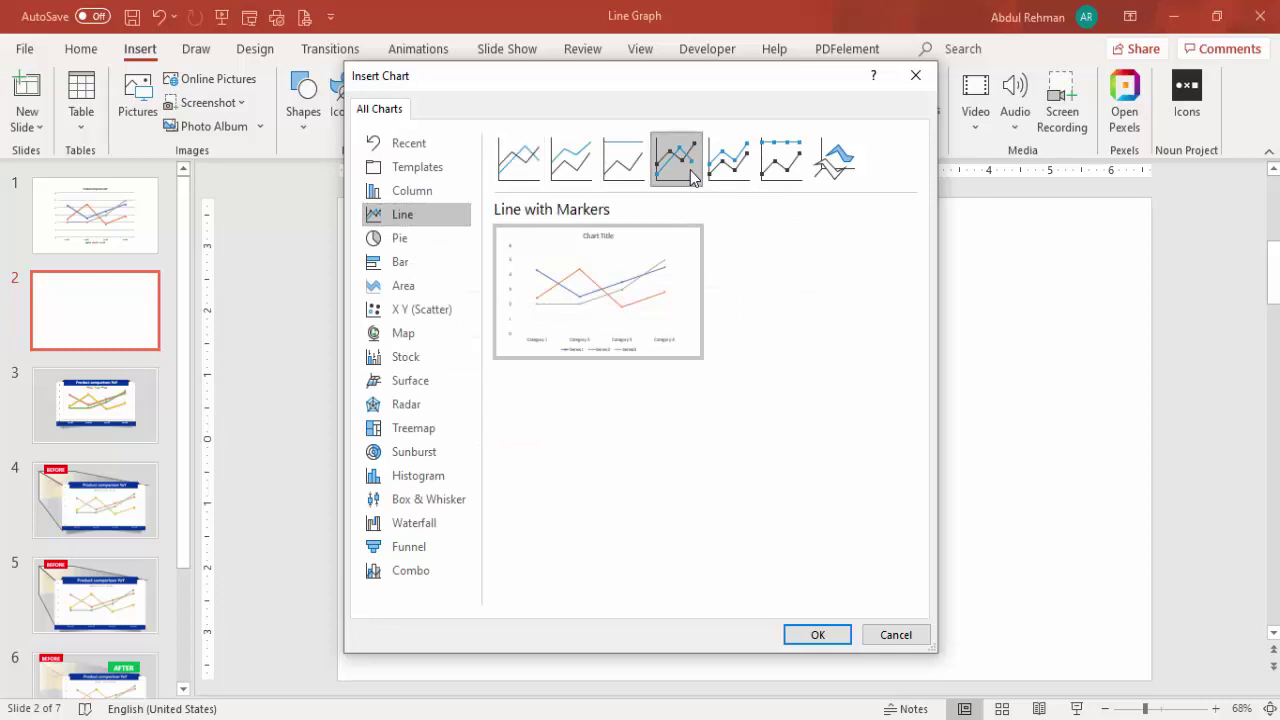
pyautogui.click(839, 636)
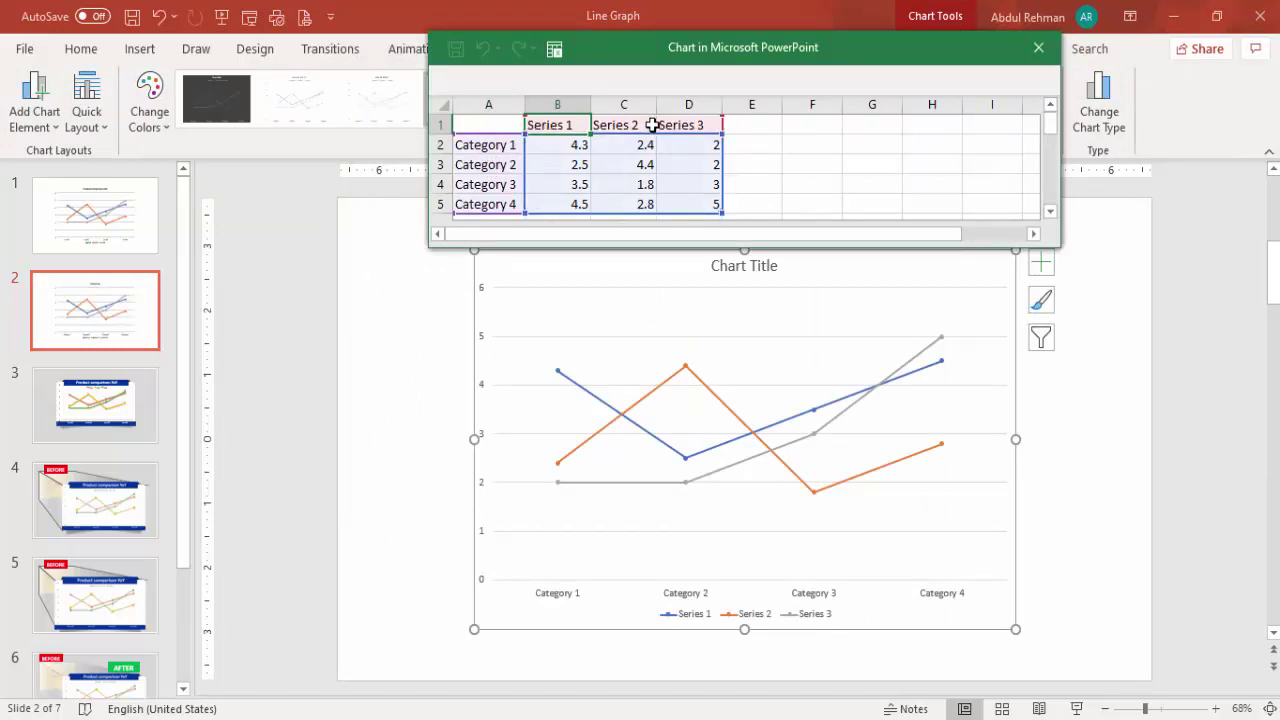
# Rename the three series headers to 2018, 2019 and 2020, then close the data sheet
pyautogui.write('2018')
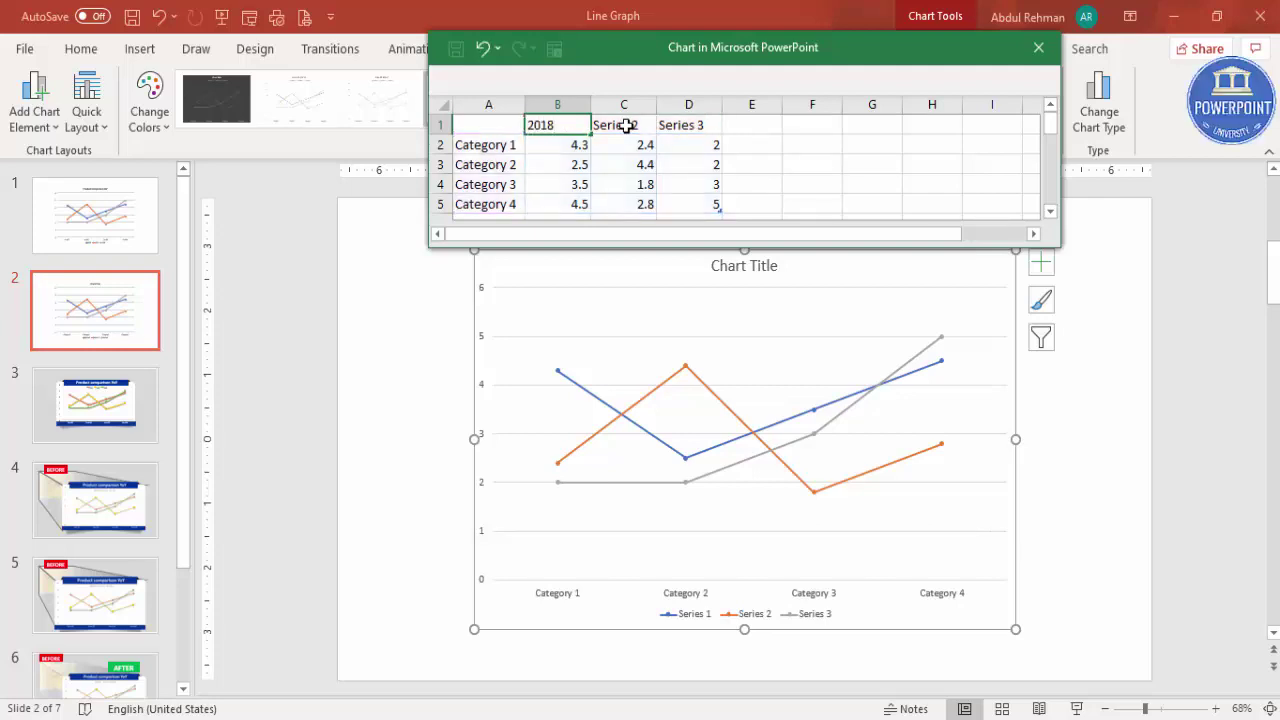
pyautogui.click(626, 125)
pyautogui.write('2019')
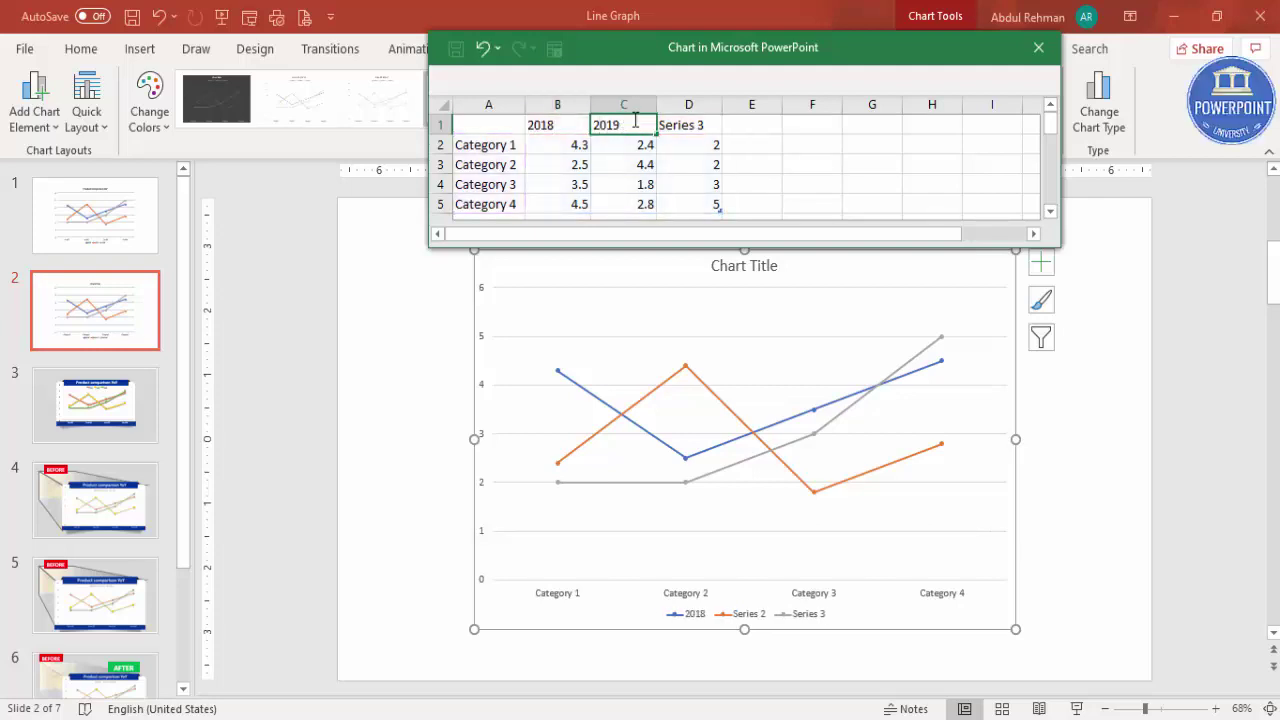
pyautogui.click(675, 122)
pyautogui.write('2020')
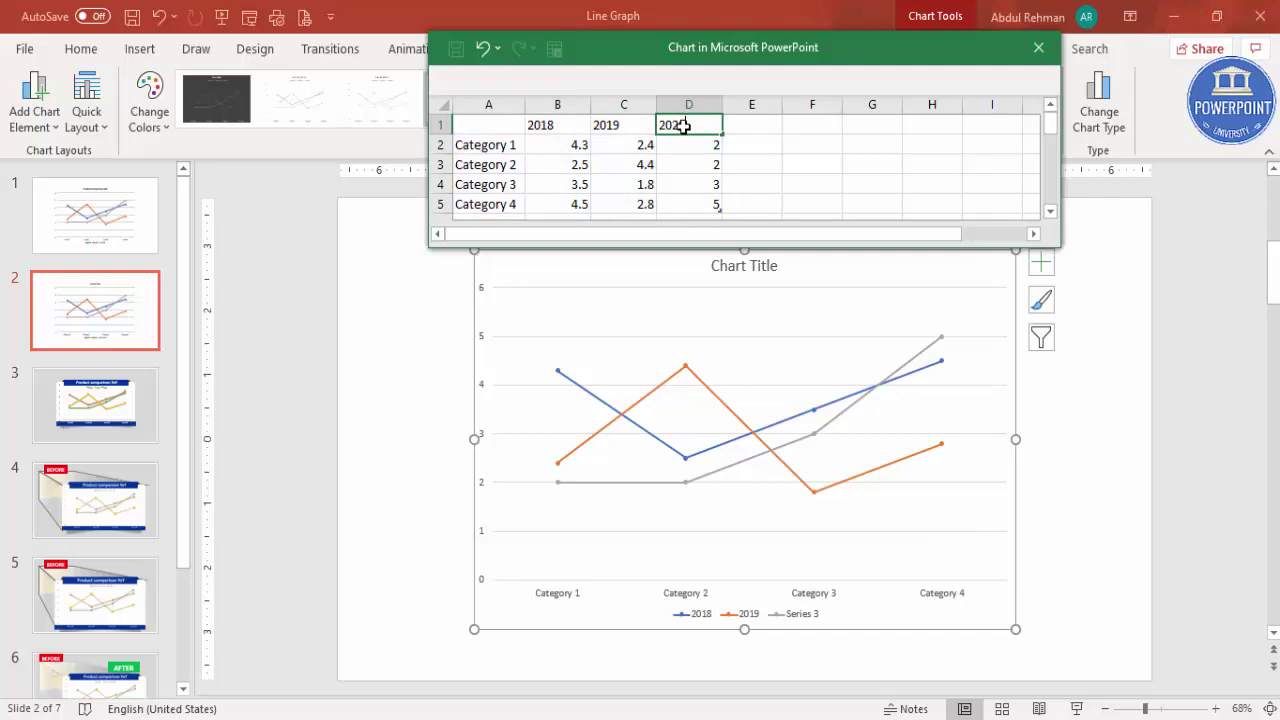
pyautogui.click(752, 174)
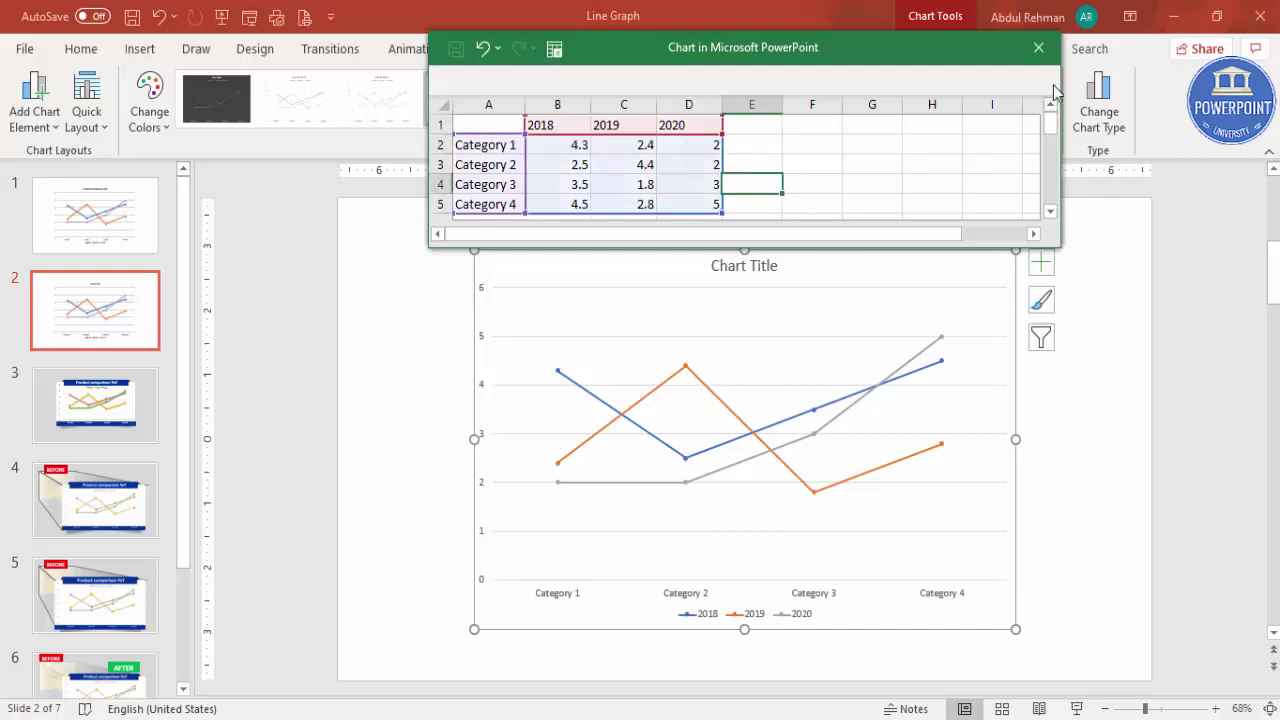
pyautogui.click(1038, 47)
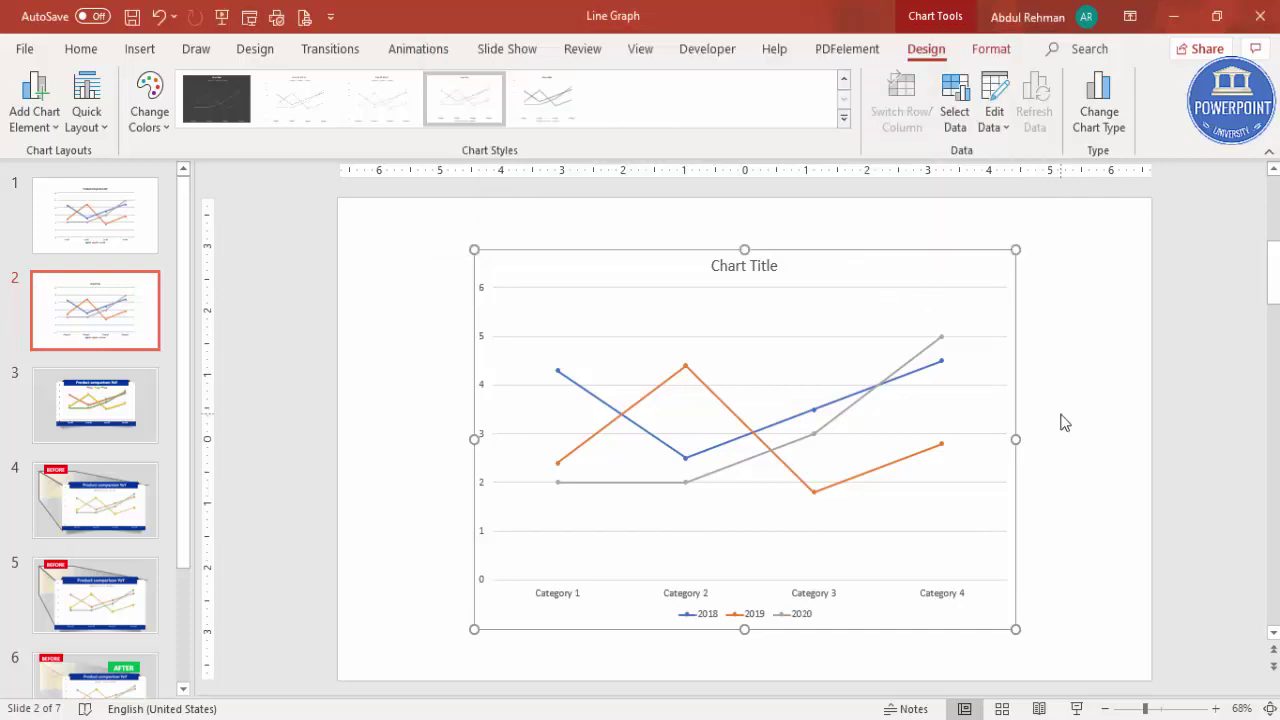
# Shrink the whole chart from its top-left corner and move it to the slide's centre
pyautogui.click(1065, 423)
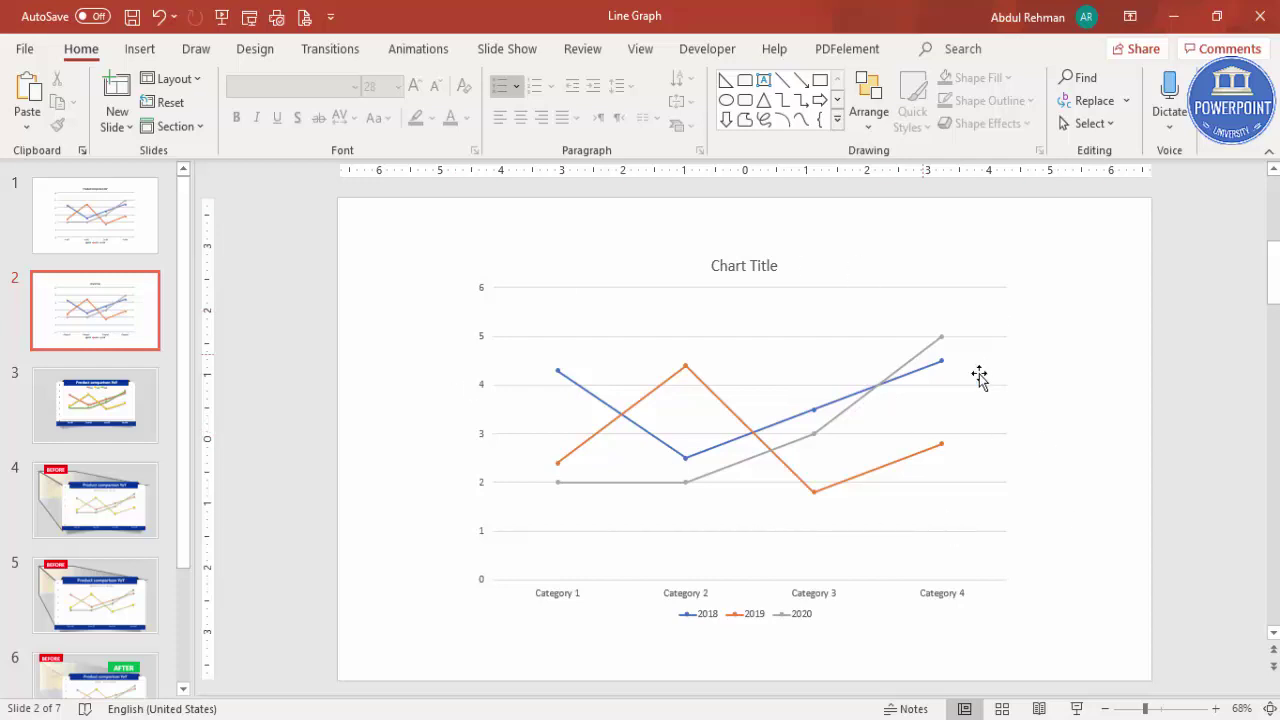
pyautogui.moveTo(905, 386)
pyautogui.click(875, 292)
pyautogui.click(560, 252)
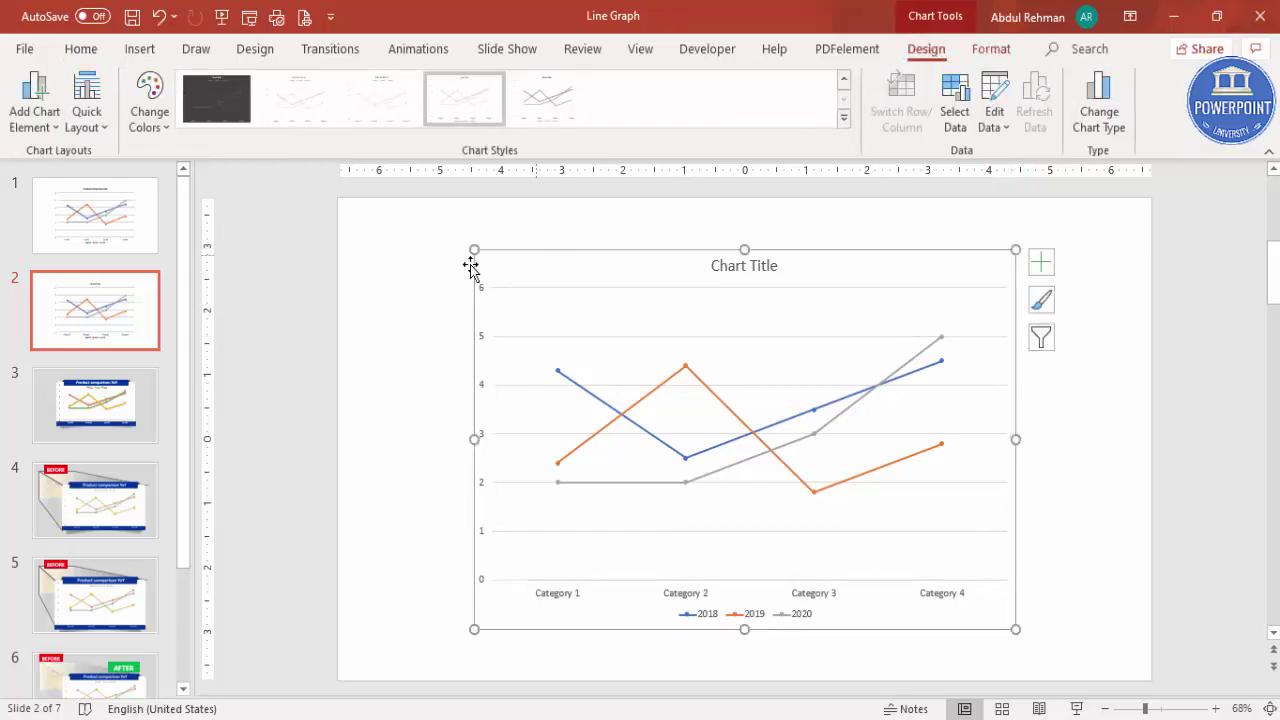
pyautogui.moveTo(494, 271); pyautogui.dragTo(533, 314)
pyautogui.moveTo(824, 294); pyautogui.dragTo(782, 258)
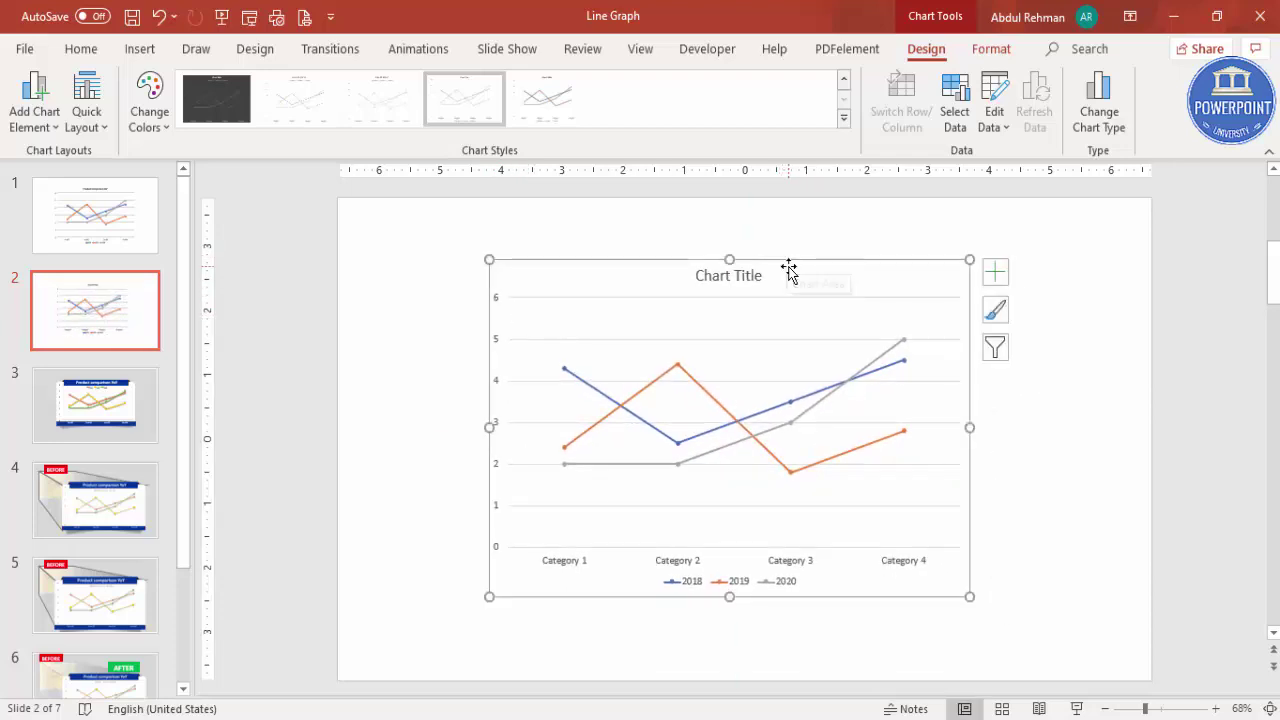
# Make the chart's major gridlines 66% transparent through Format Chart Area
pyautogui.rightClick(789, 261)
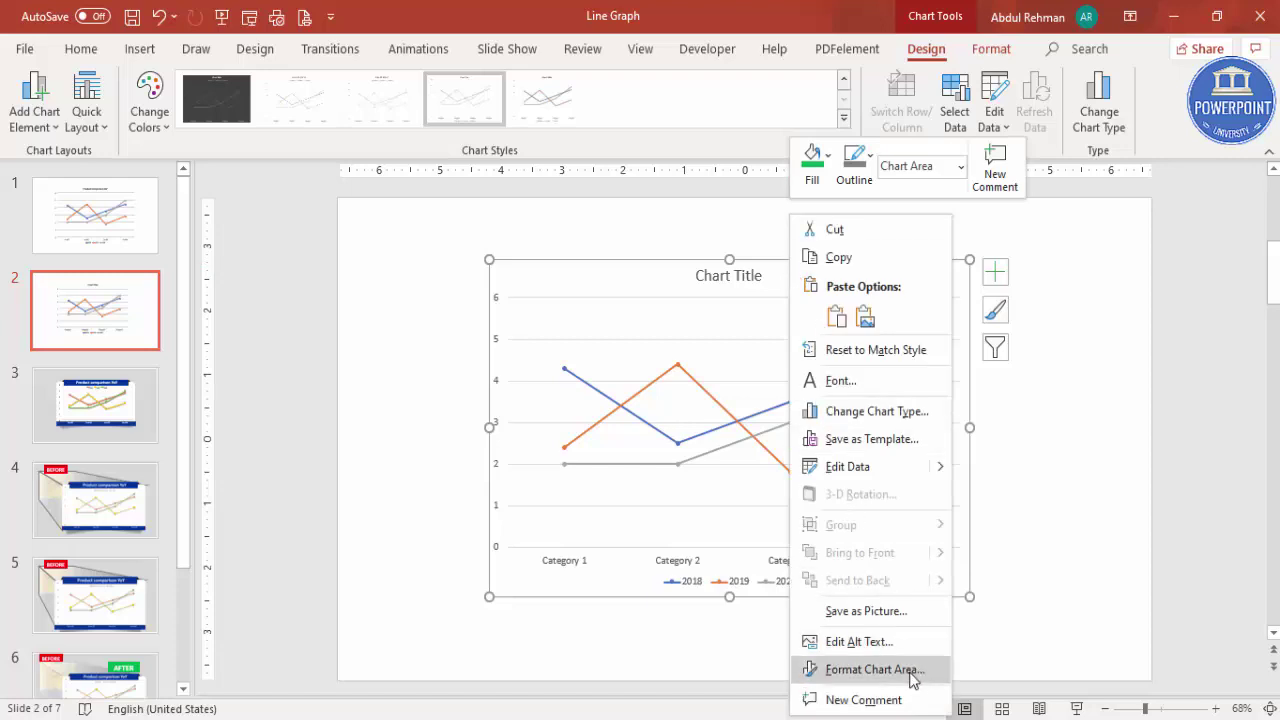
pyautogui.click(870, 669)
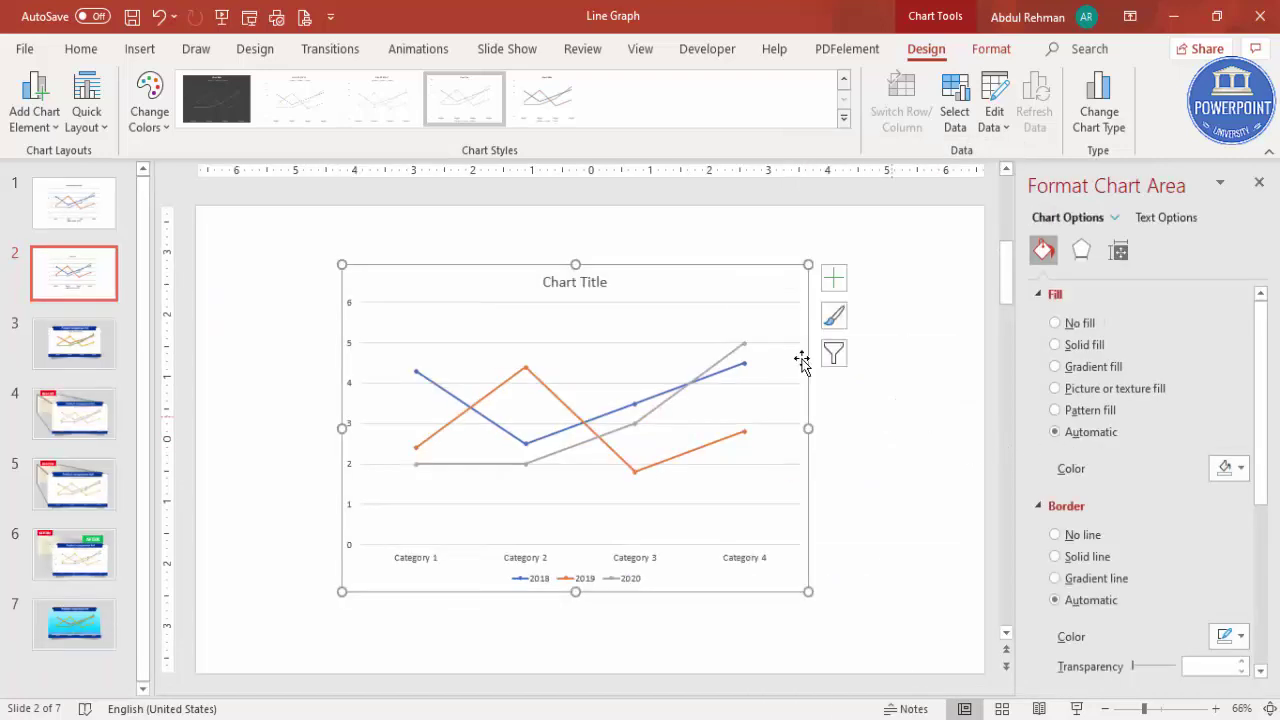
pyautogui.click(746, 301)
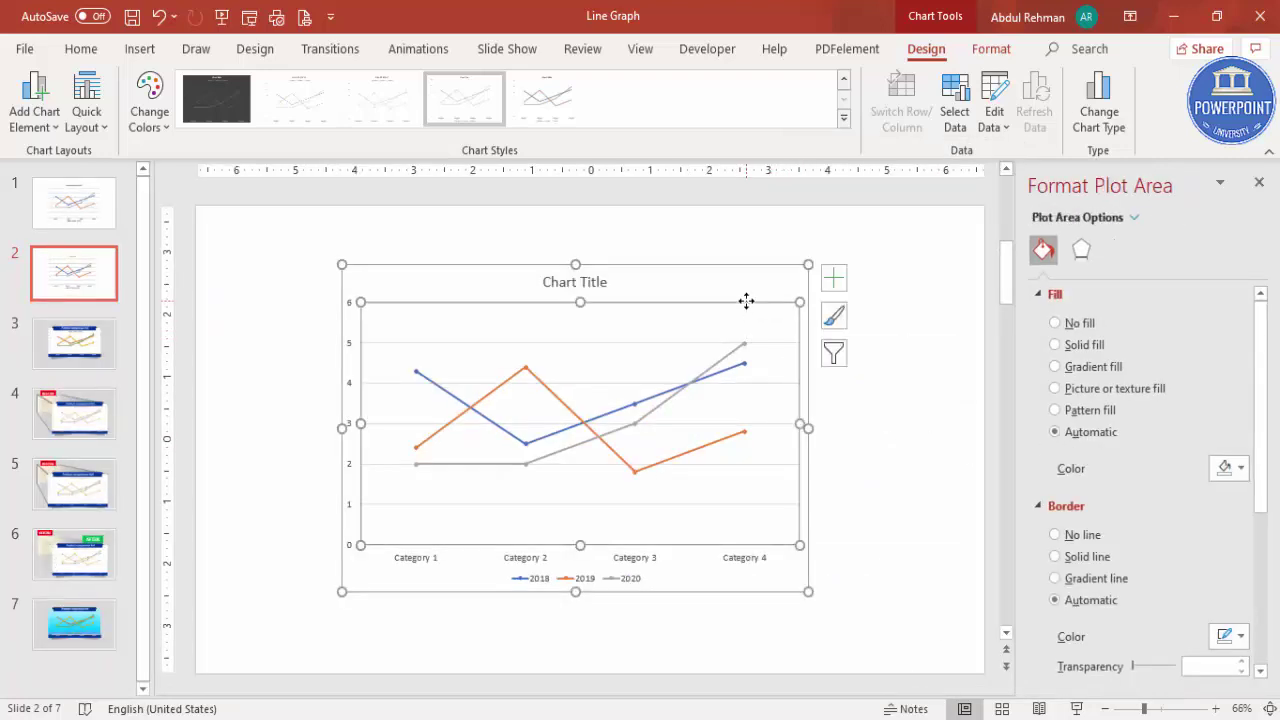
pyautogui.click(693, 343)
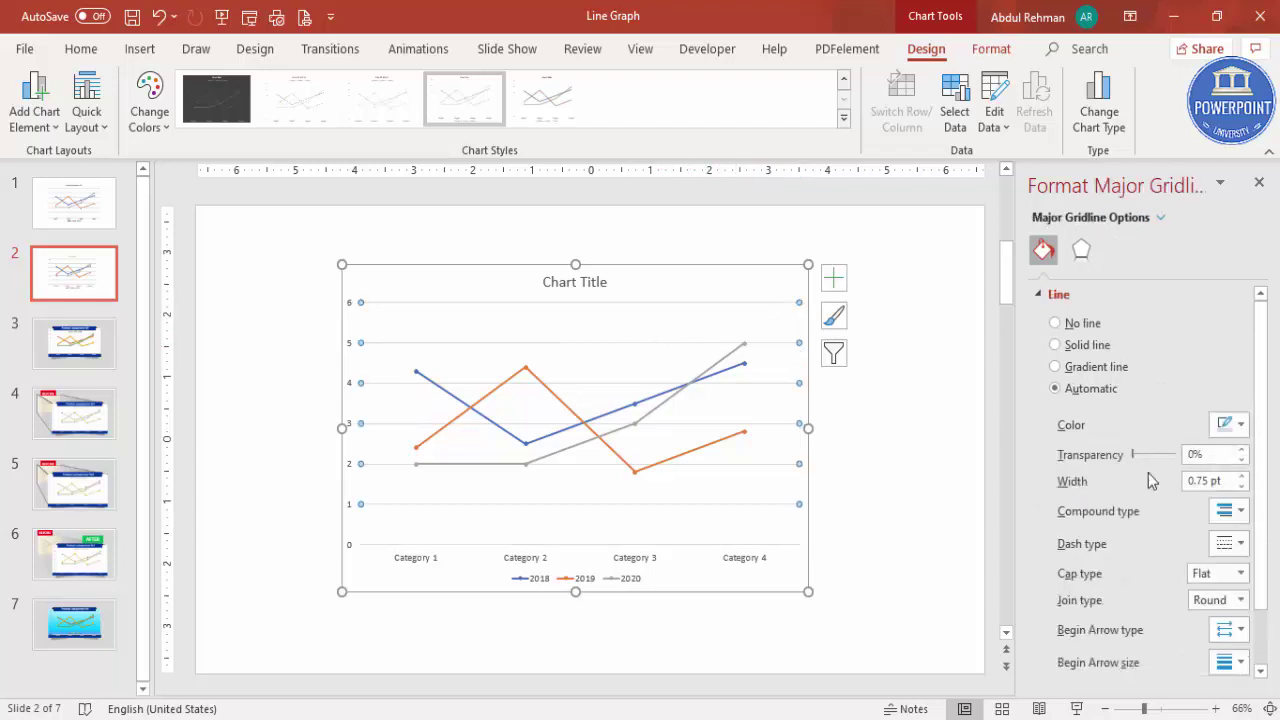
pyautogui.moveTo(1132, 455); pyautogui.dragTo(1166, 457)
# Delete the chart title
pyautogui.click(945, 440)
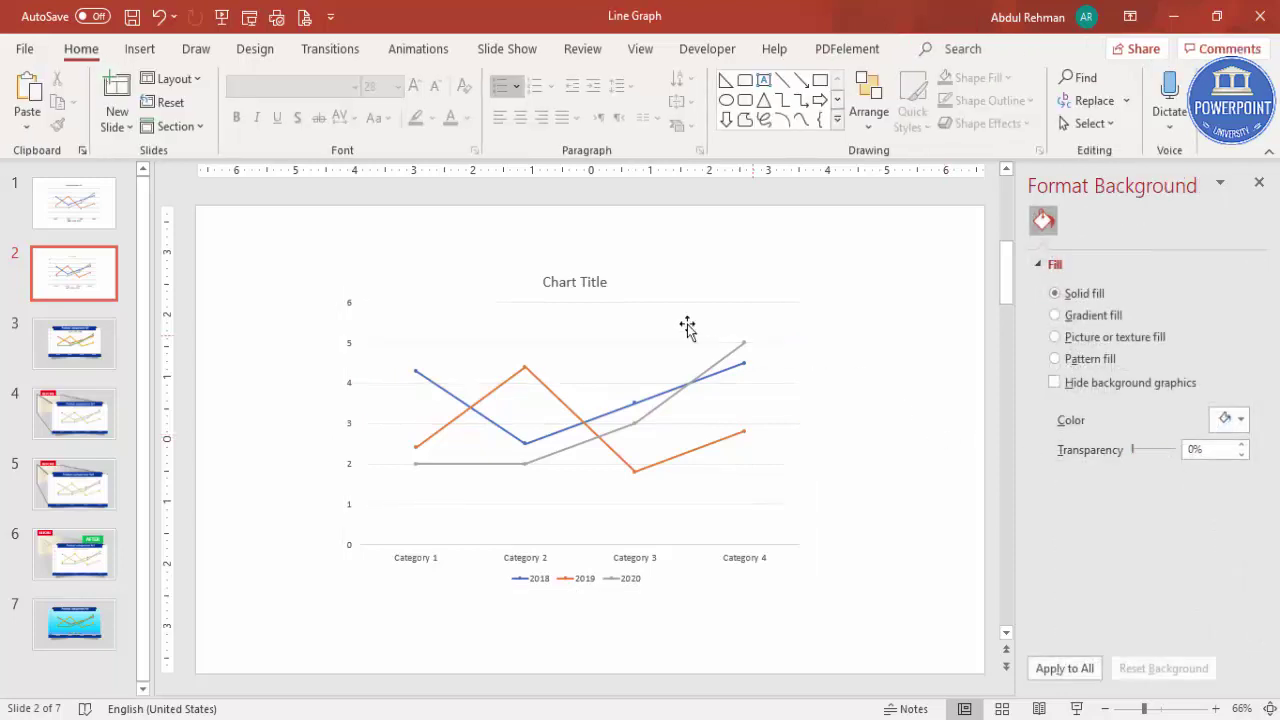
pyautogui.click(580, 281)
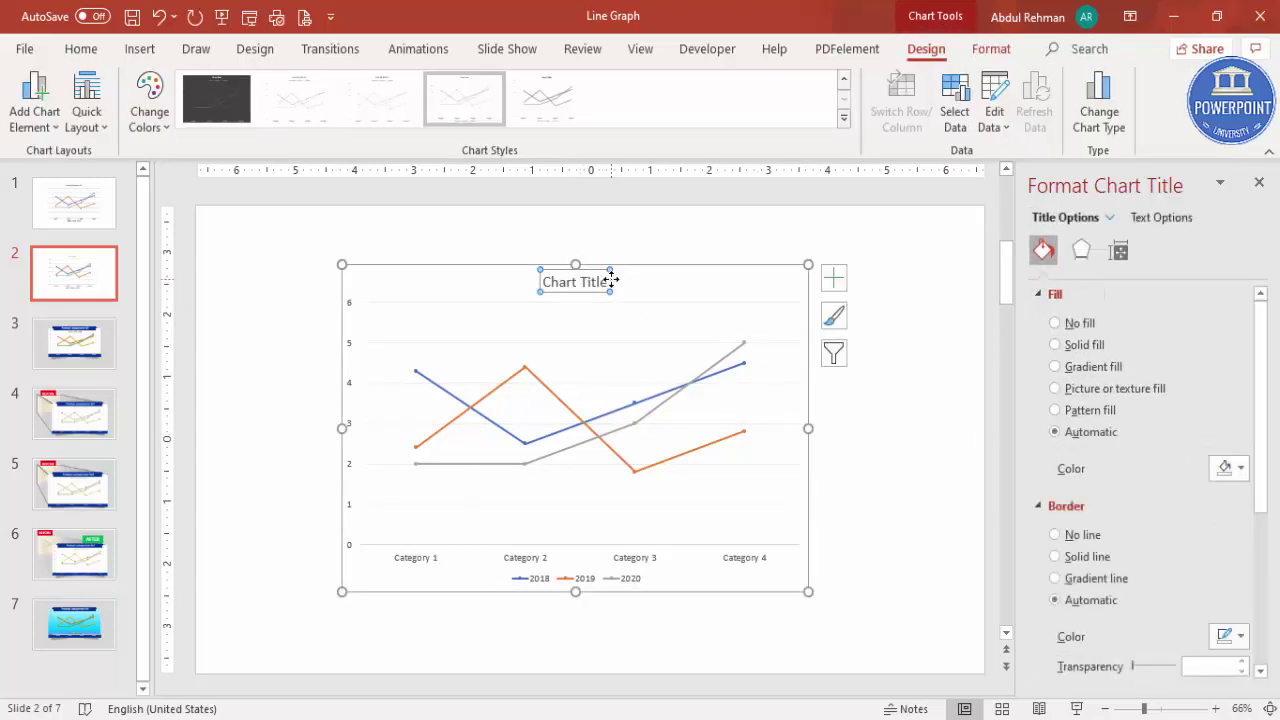
pyautogui.press('Delete')
# Shorten the plot area by dragging its bottom edge up
pyautogui.click(640, 506)
pyautogui.moveTo(576, 540)
pyautogui.mouseDown()
pyautogui.moveTo(580, 514)
pyautogui.moveTo(583, 532)
pyautogui.mouseUp()
pyautogui.click(845, 470)
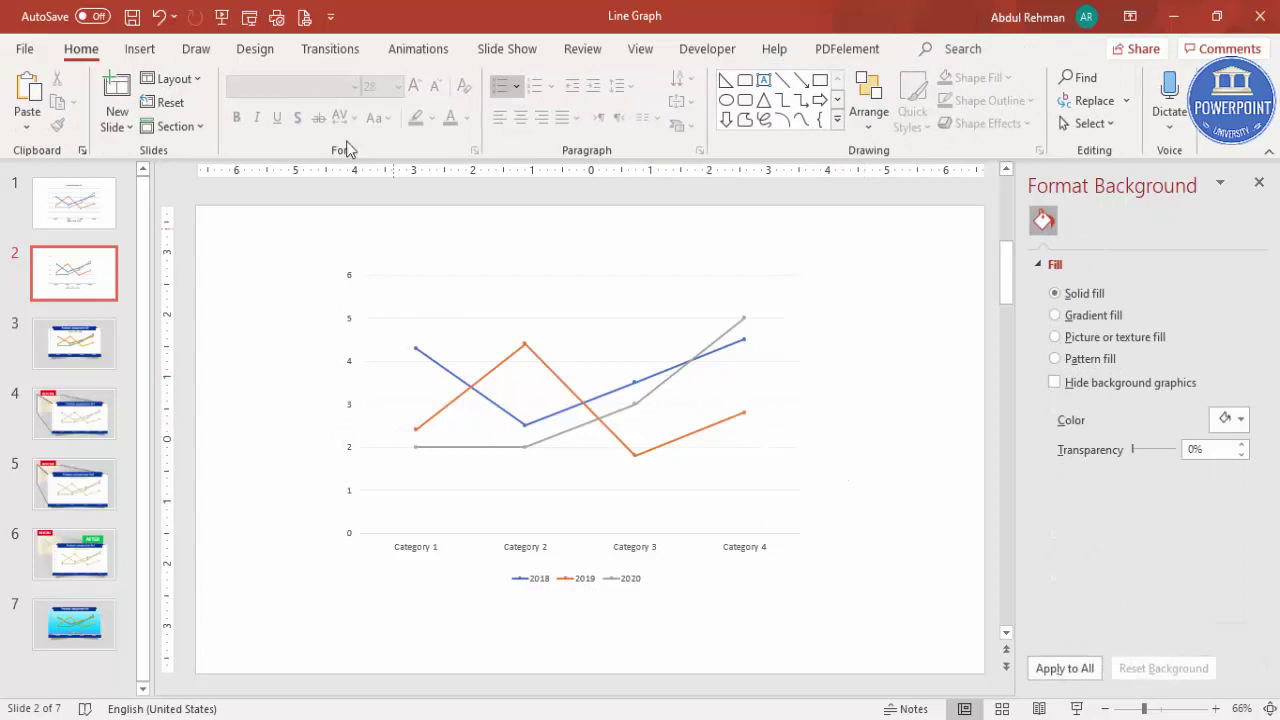
pyautogui.click(140, 52)
# Draw a Top Corners Rounded rectangle over the chart
pyautogui.click(298, 127)
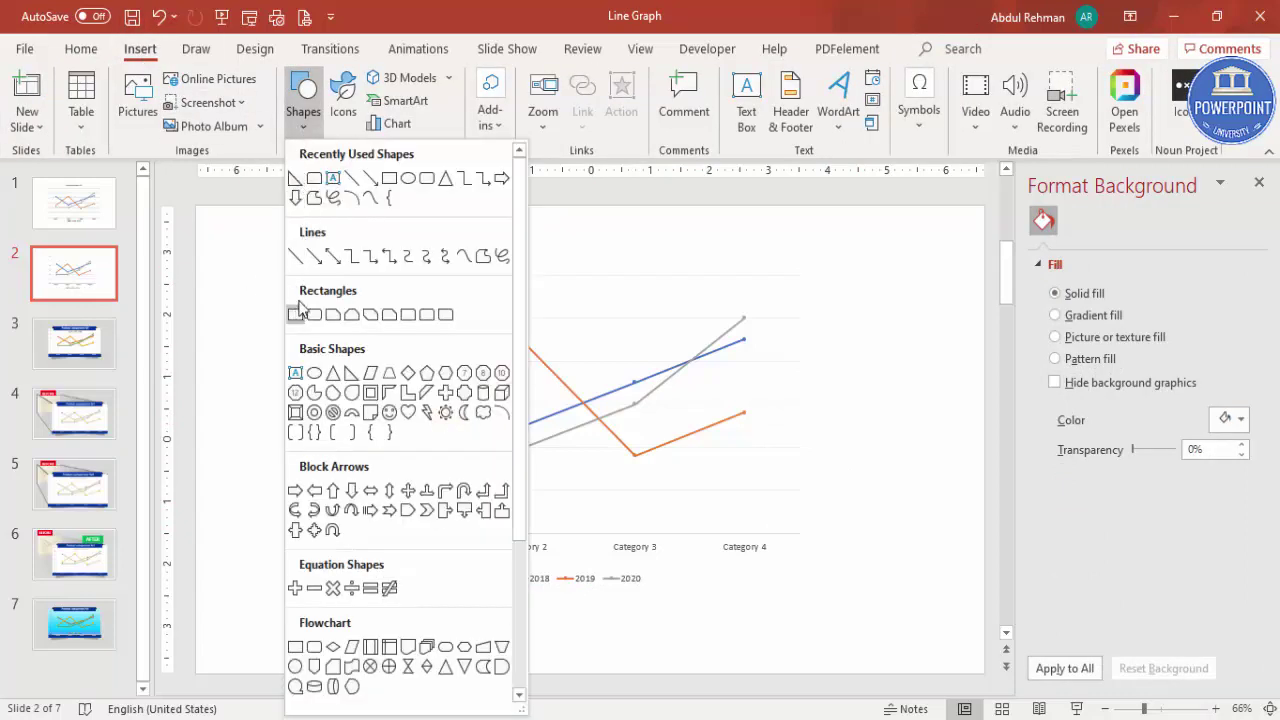
pyautogui.click(426, 315)
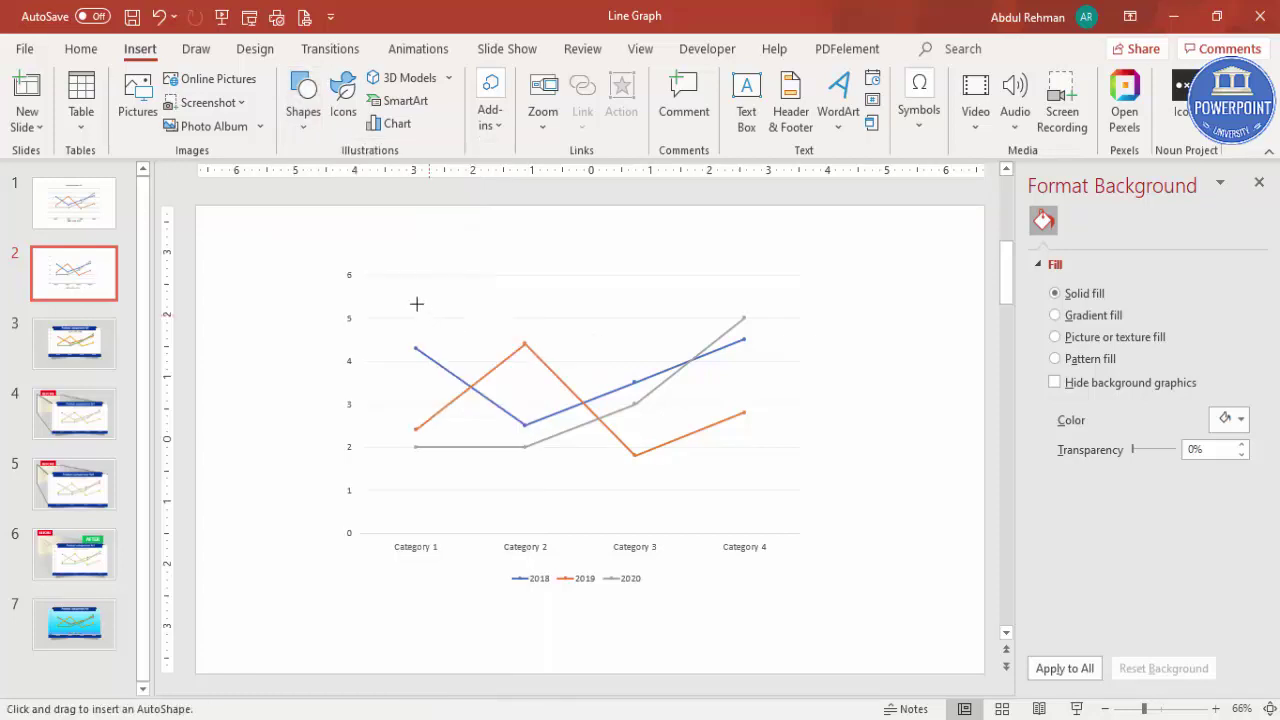
pyautogui.moveTo(319, 252); pyautogui.dragTo(824, 534)
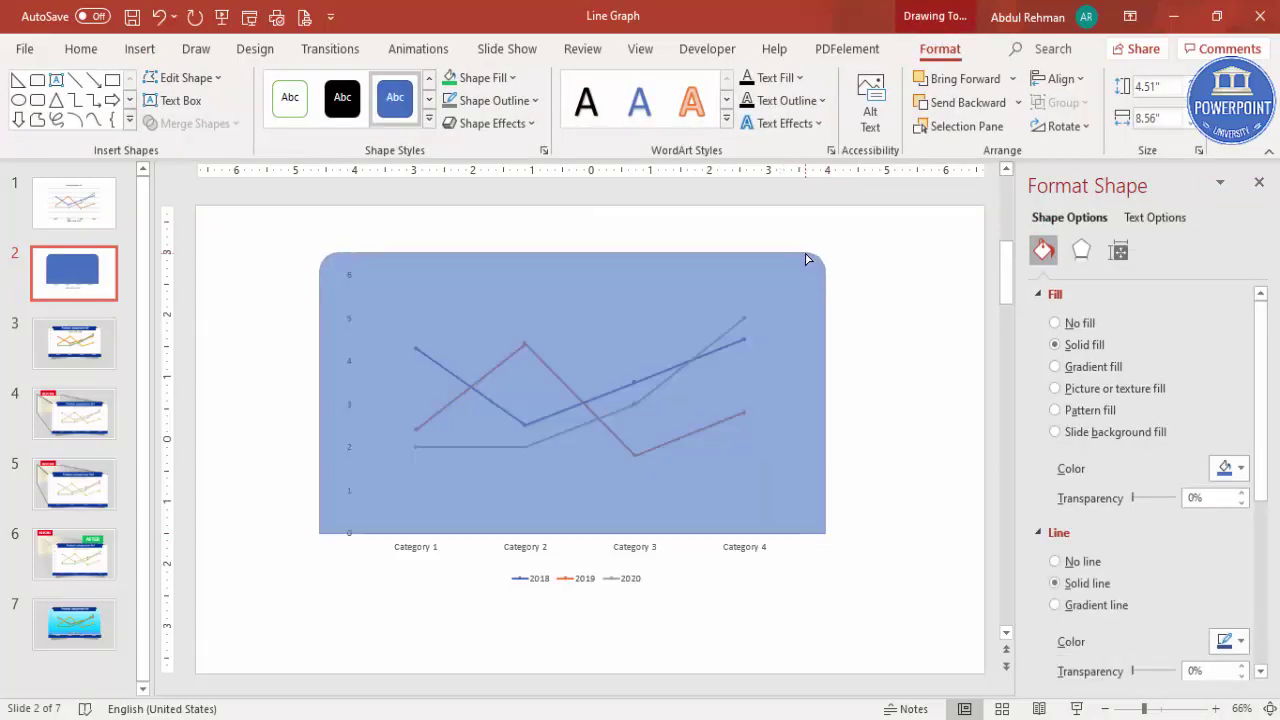
# Remove the rounded rectangle's outline and fill it grey
pyautogui.click(519, 110)
pyautogui.click(489, 371)
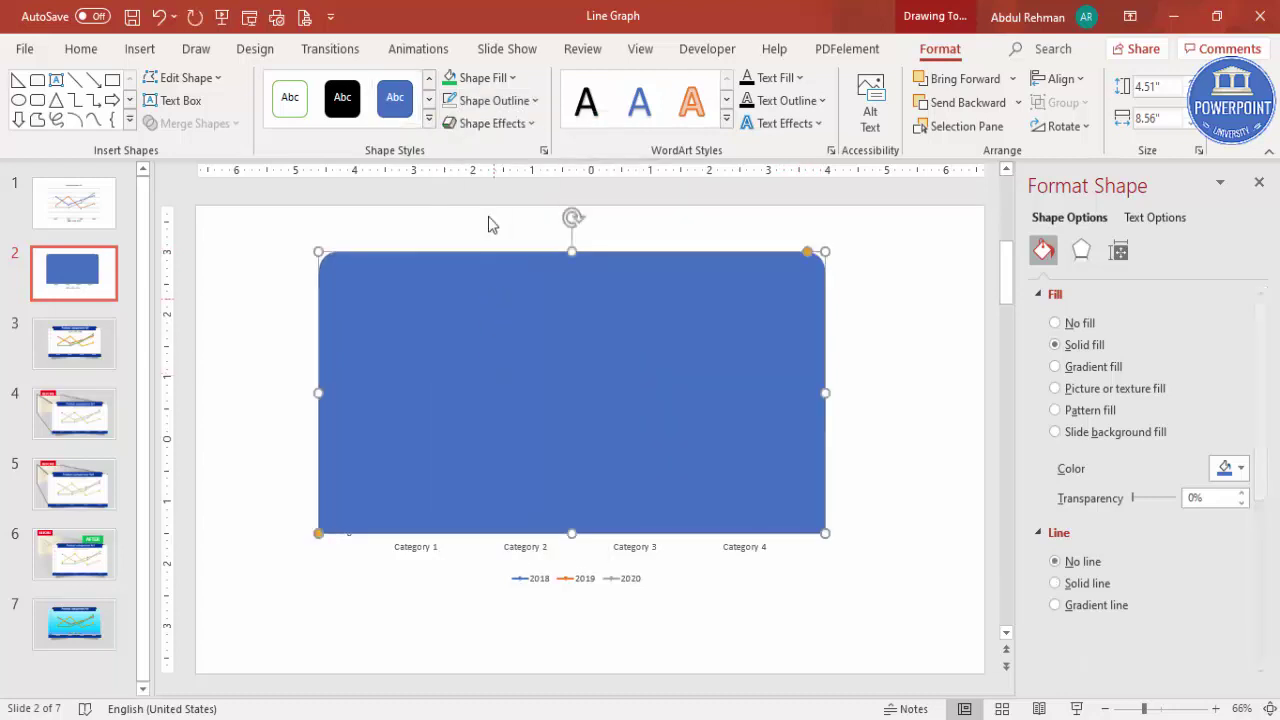
pyautogui.click(495, 86)
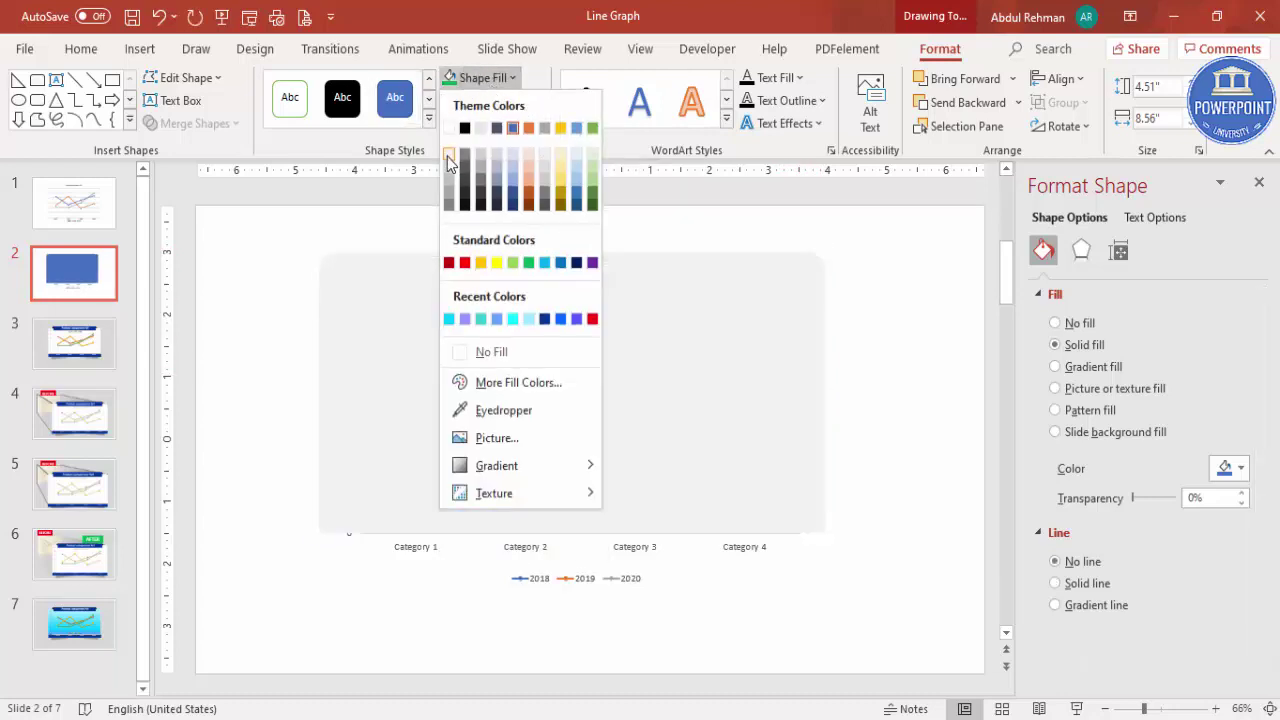
pyautogui.click(449, 206)
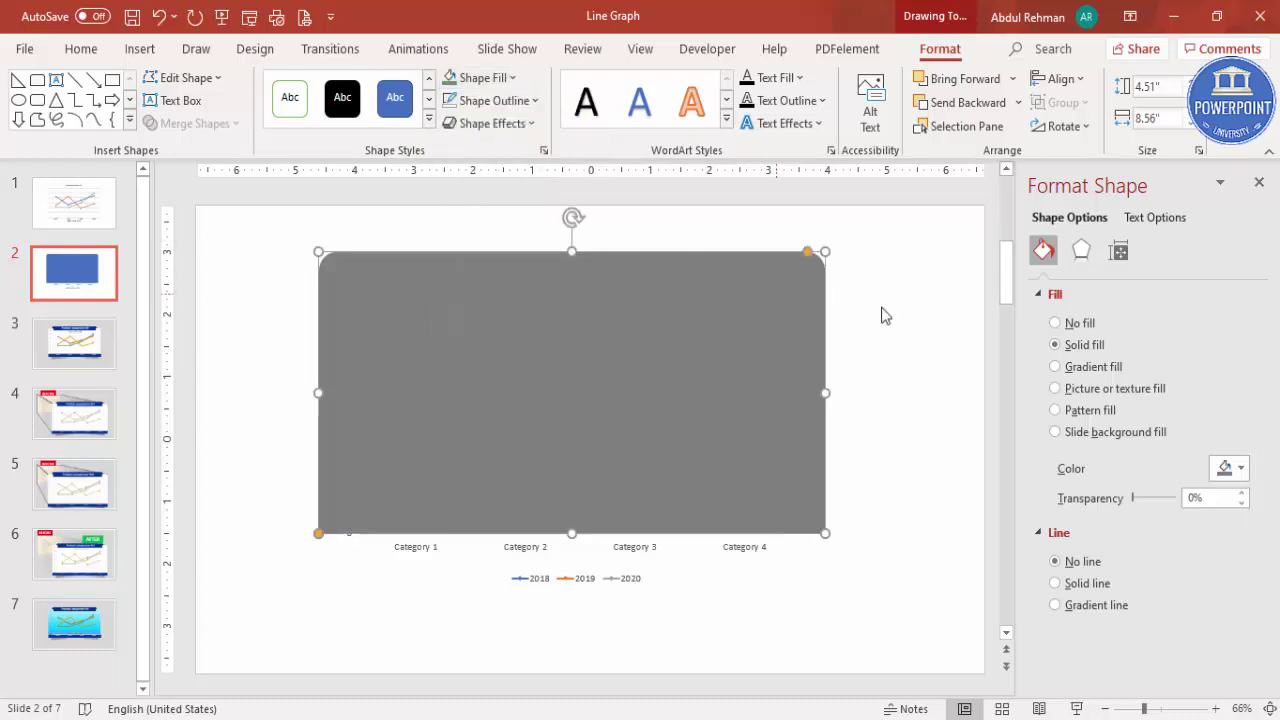
# Fill the slide background with grey
pyautogui.click(900, 323)
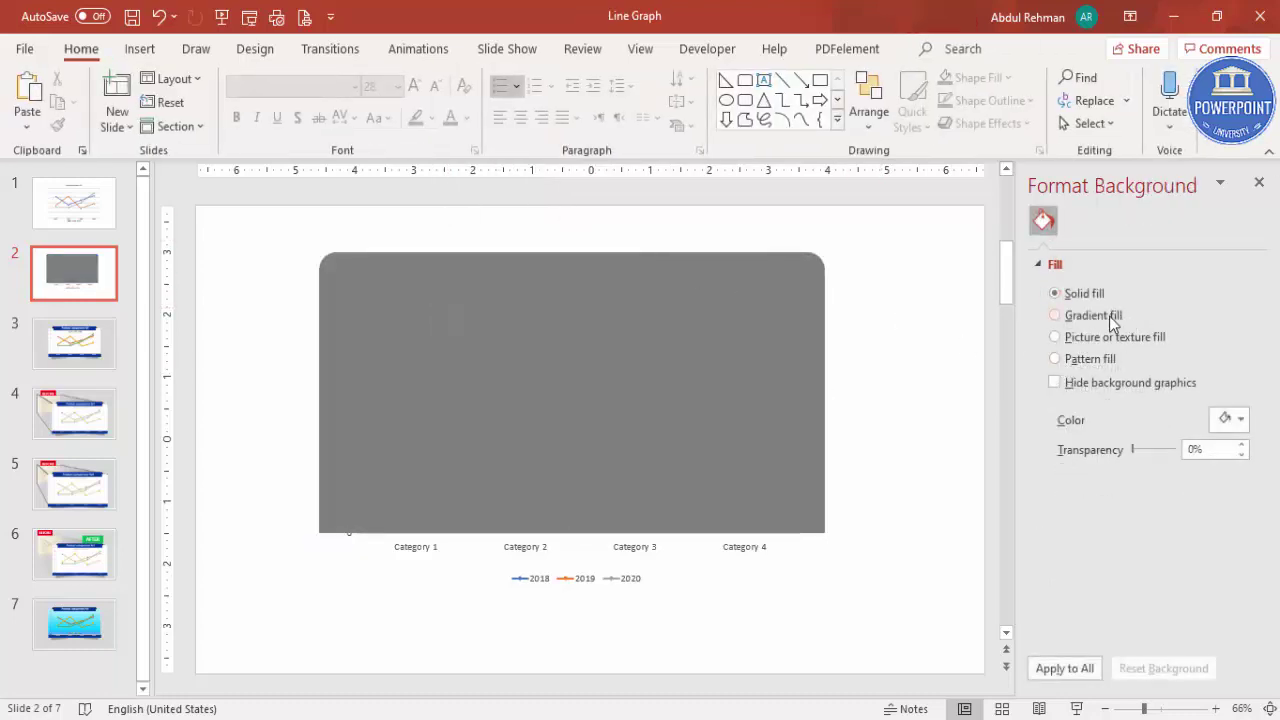
pyautogui.click(1236, 419)
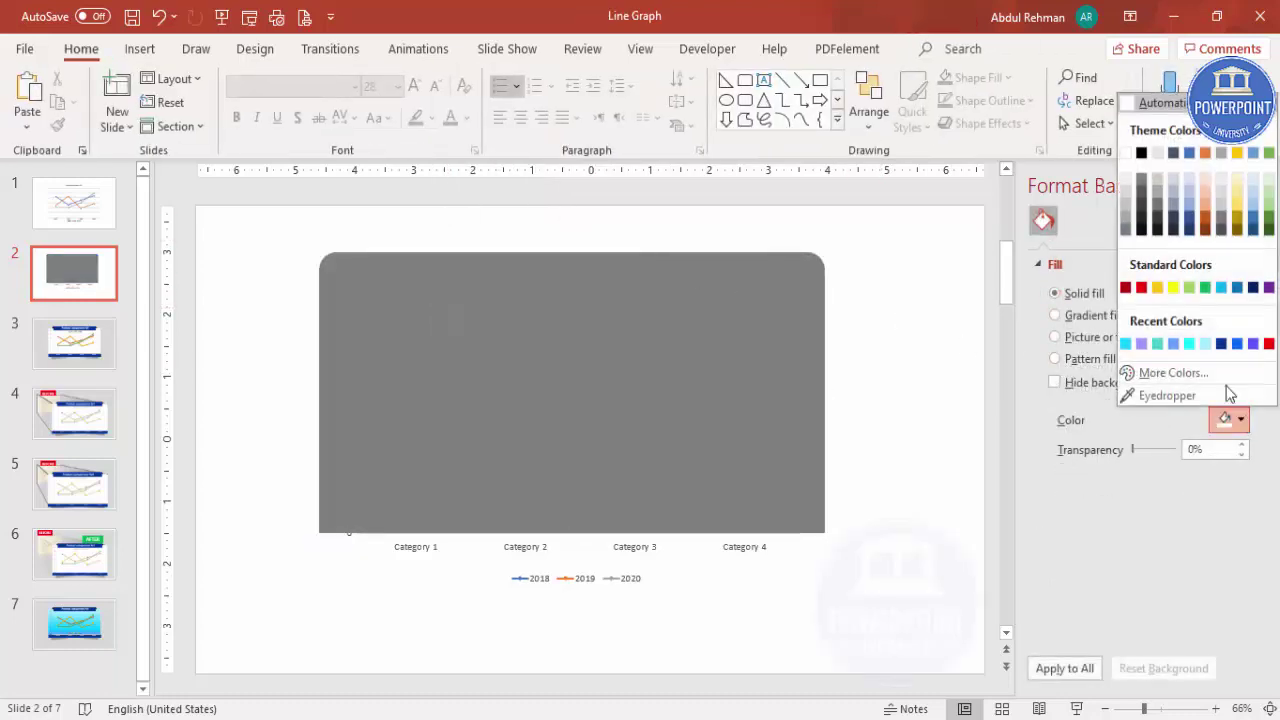
pyautogui.click(1127, 213)
# Fill the rounded rectangle white and send it to the back behind the chart
pyautogui.click(757, 291)
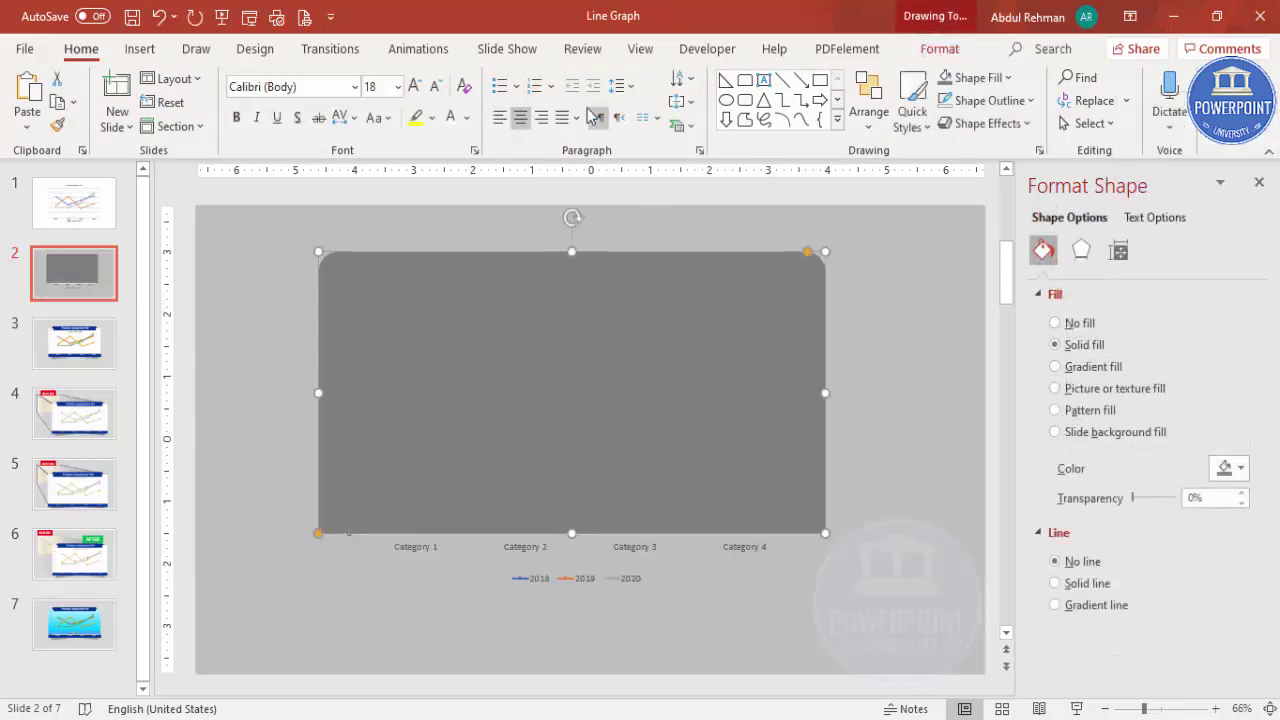
pyautogui.click(1227, 466)
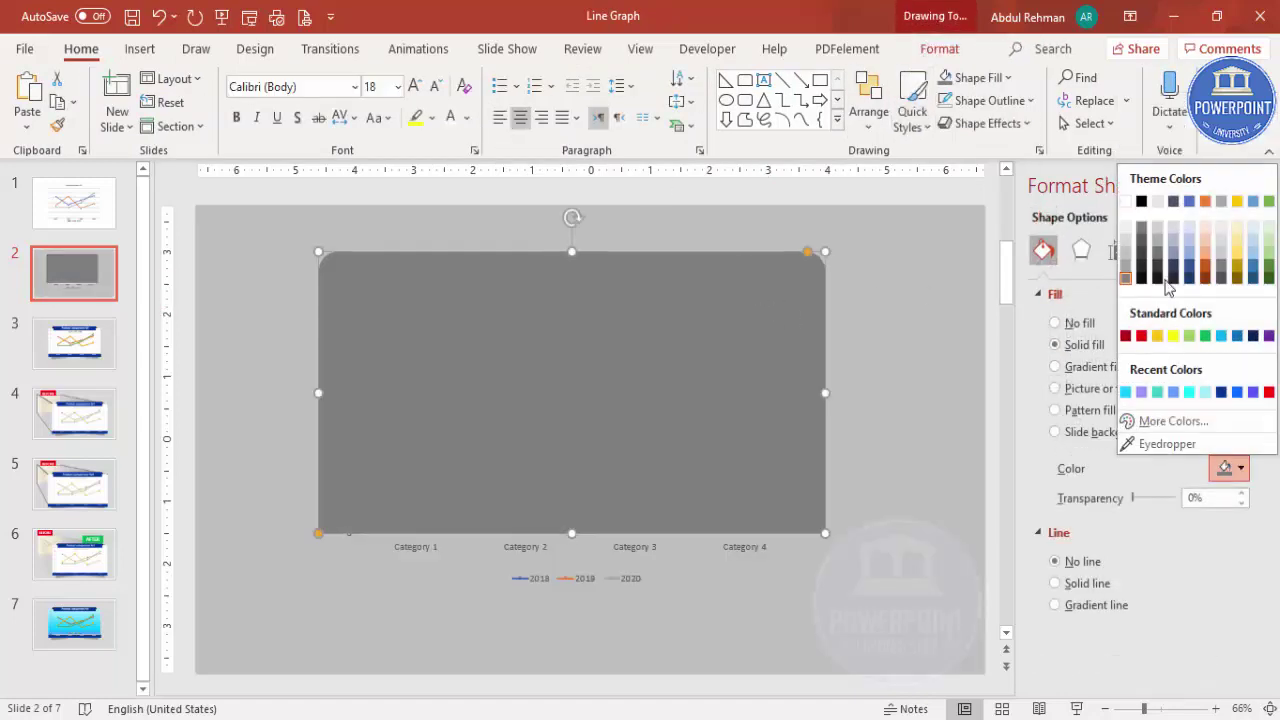
pyautogui.click(1138, 199)
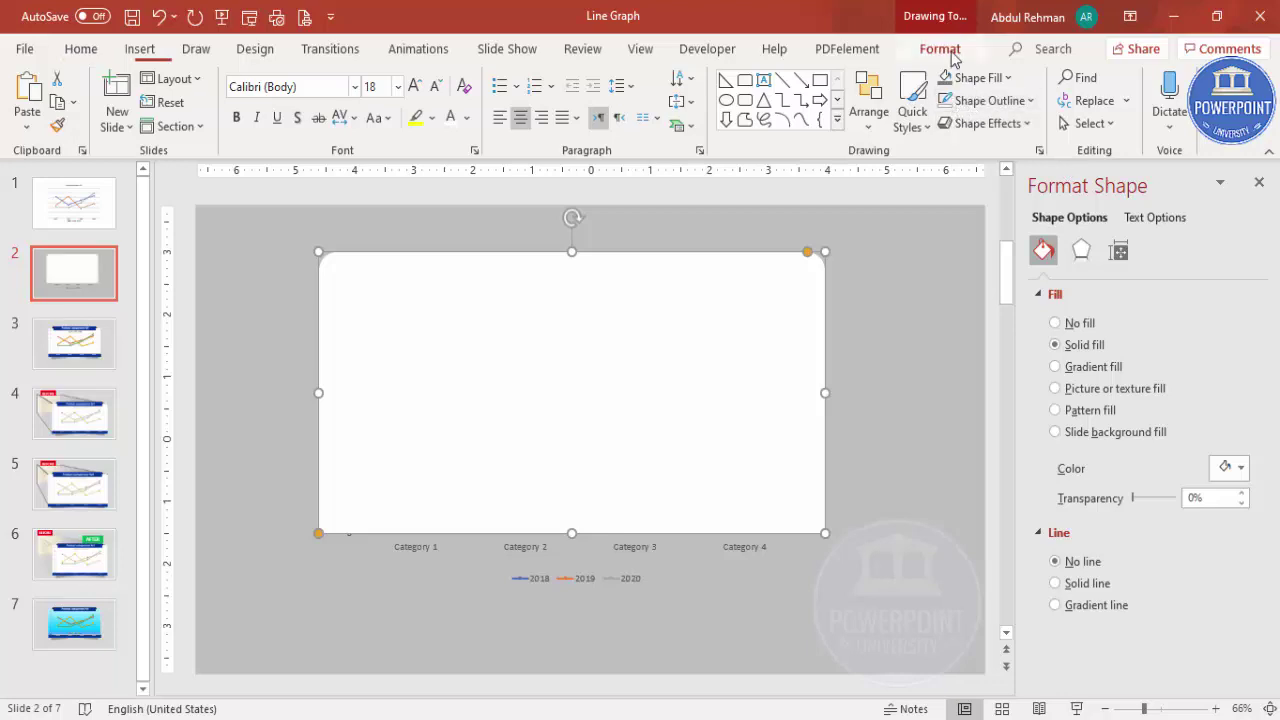
pyautogui.click(945, 52)
pyautogui.click(1018, 103)
pyautogui.click(987, 155)
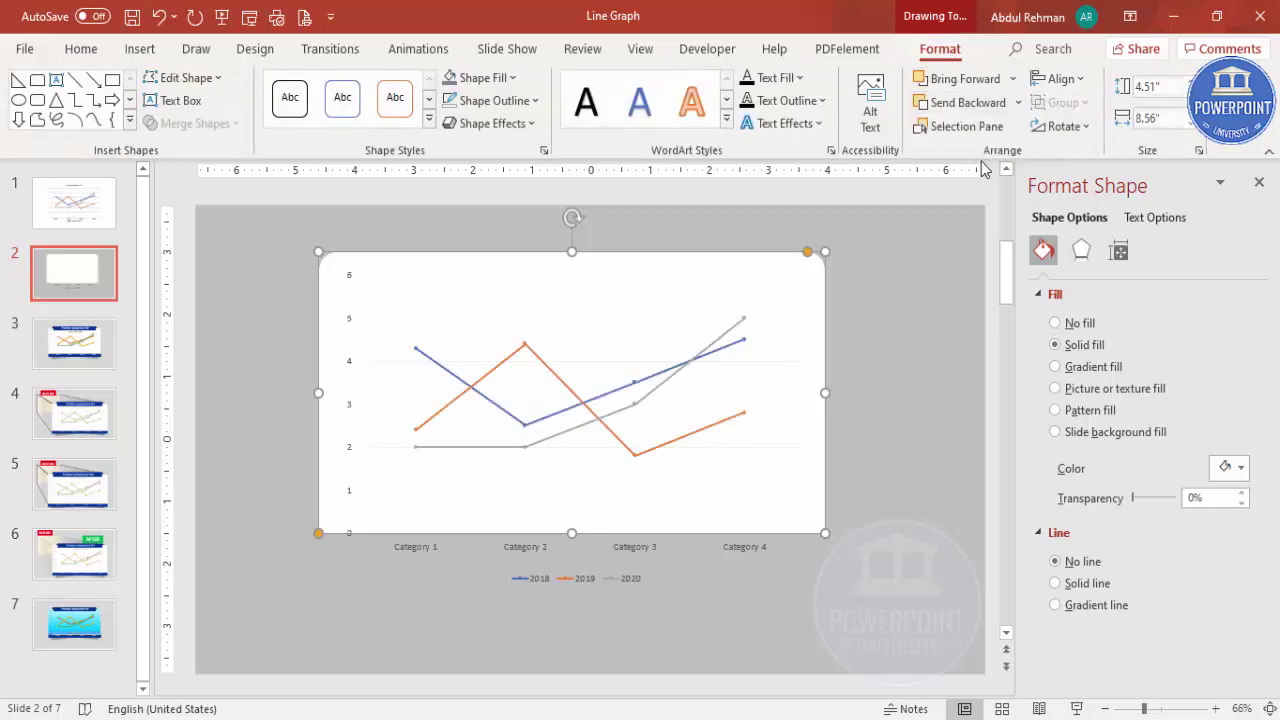
# Stretch the white card's bottom edge slightly downward
pyautogui.click(897, 365)
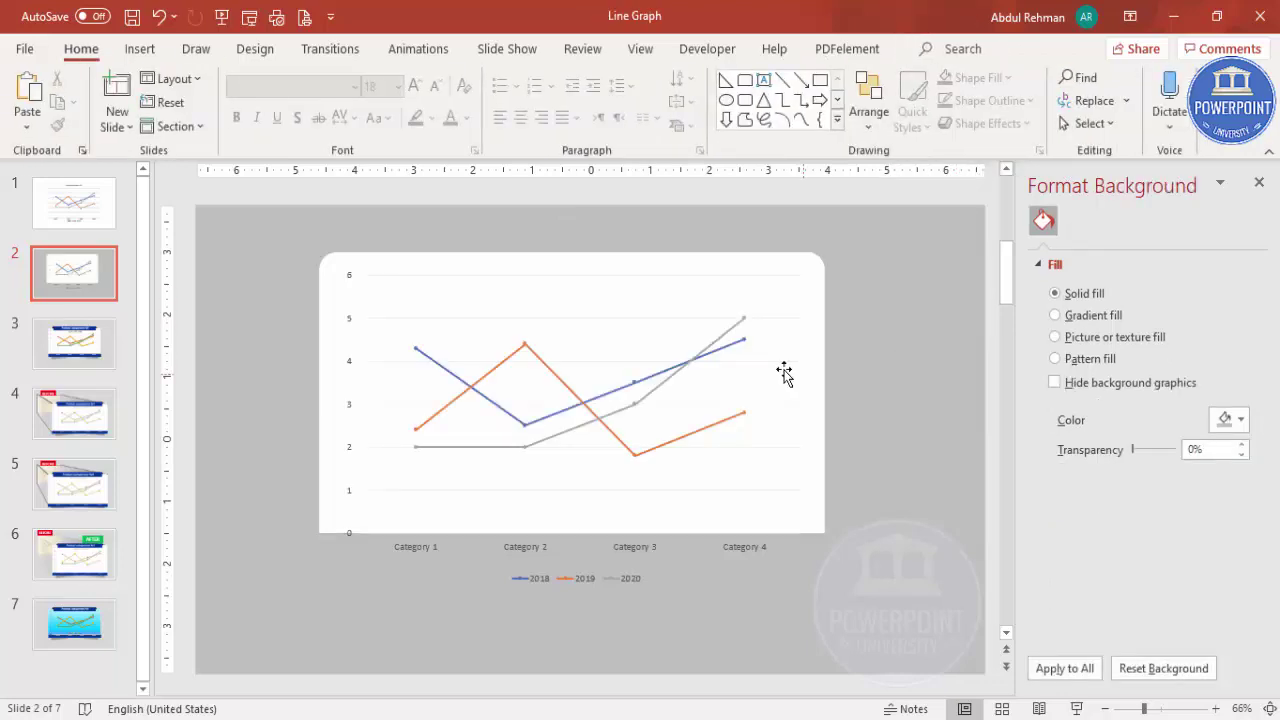
pyautogui.click(718, 257)
pyautogui.moveTo(572, 537); pyautogui.dragTo(570, 539)
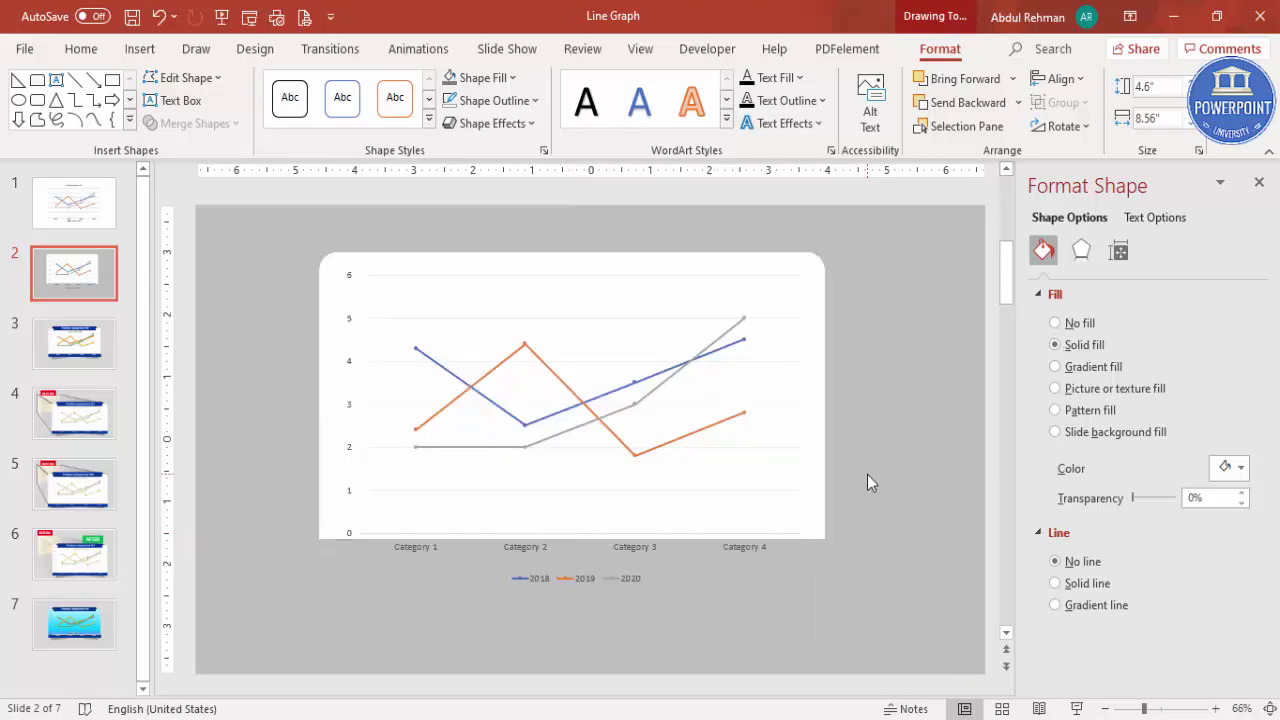
pyautogui.click(867, 474)
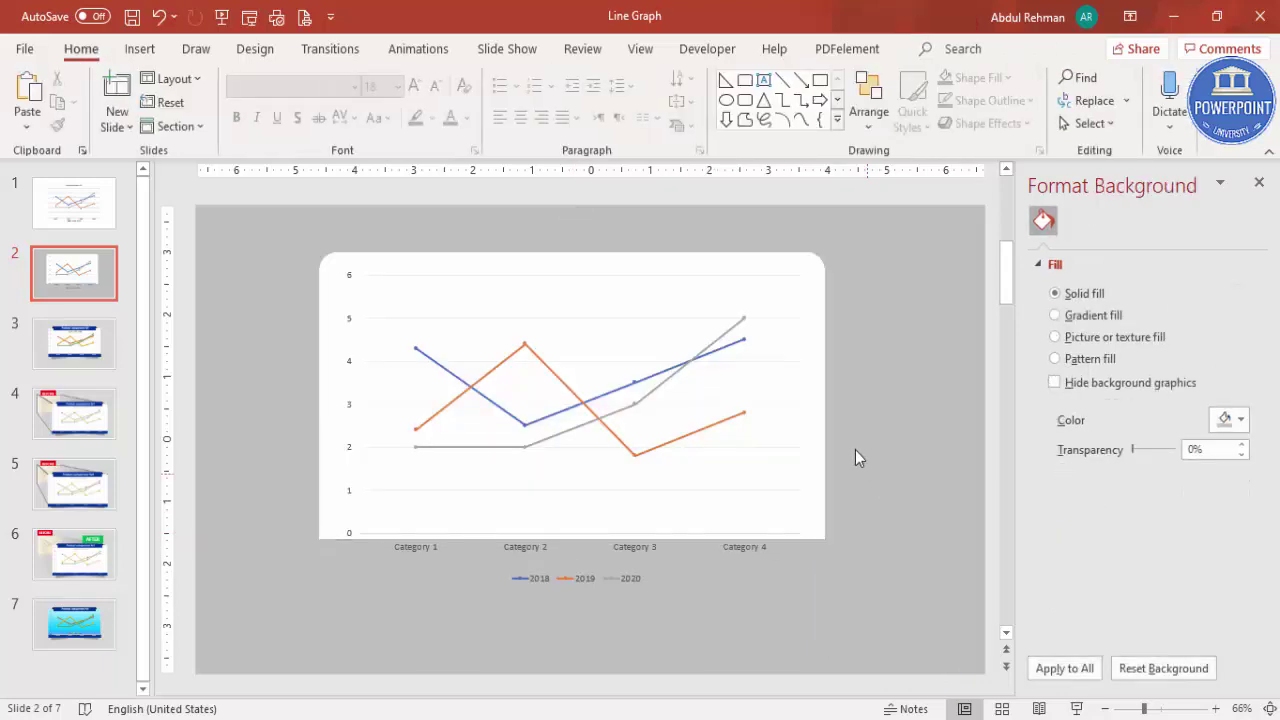
# Select the chart's plot area and show the Change Colors palettes
pyautogui.click(717, 341)
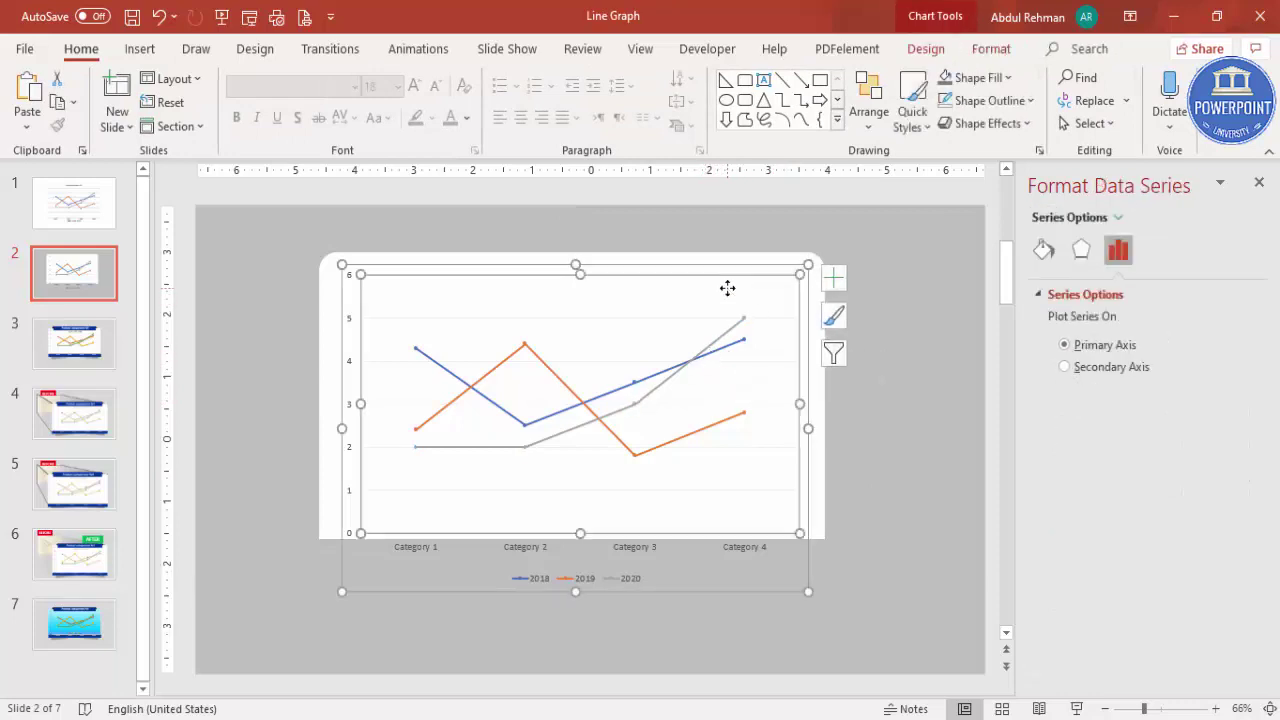
pyautogui.click(740, 348)
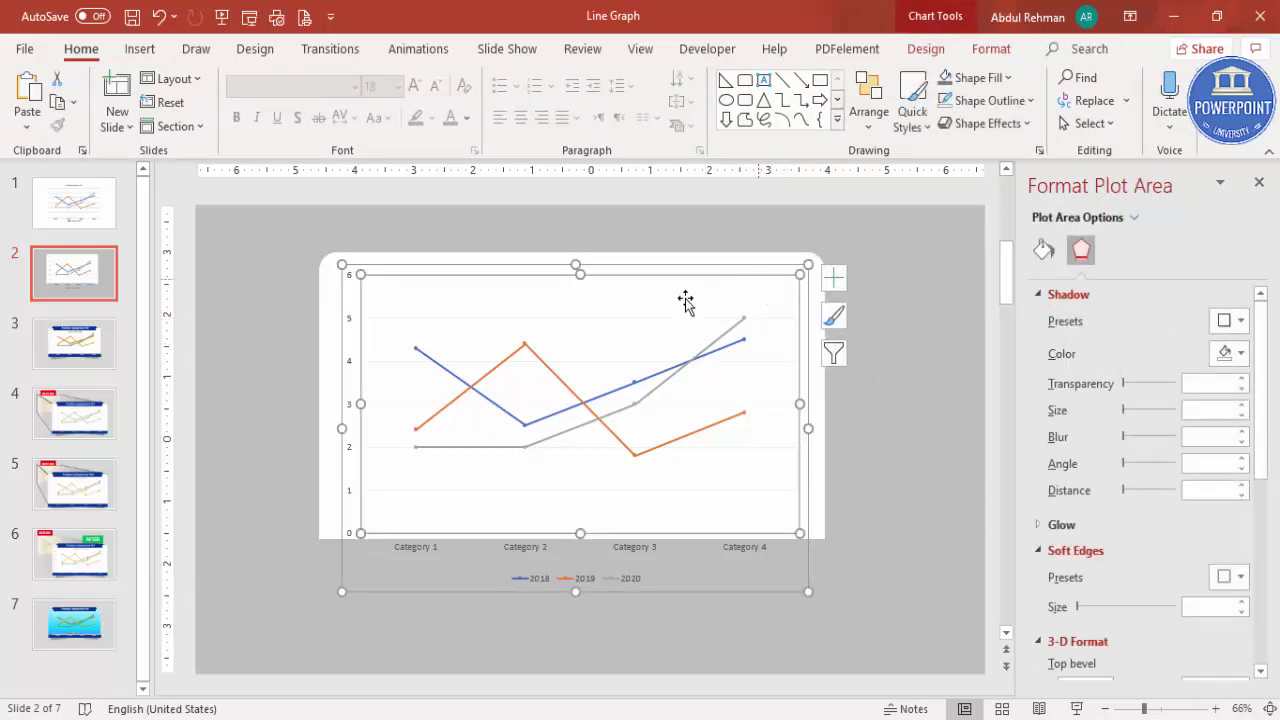
pyautogui.click(935, 52)
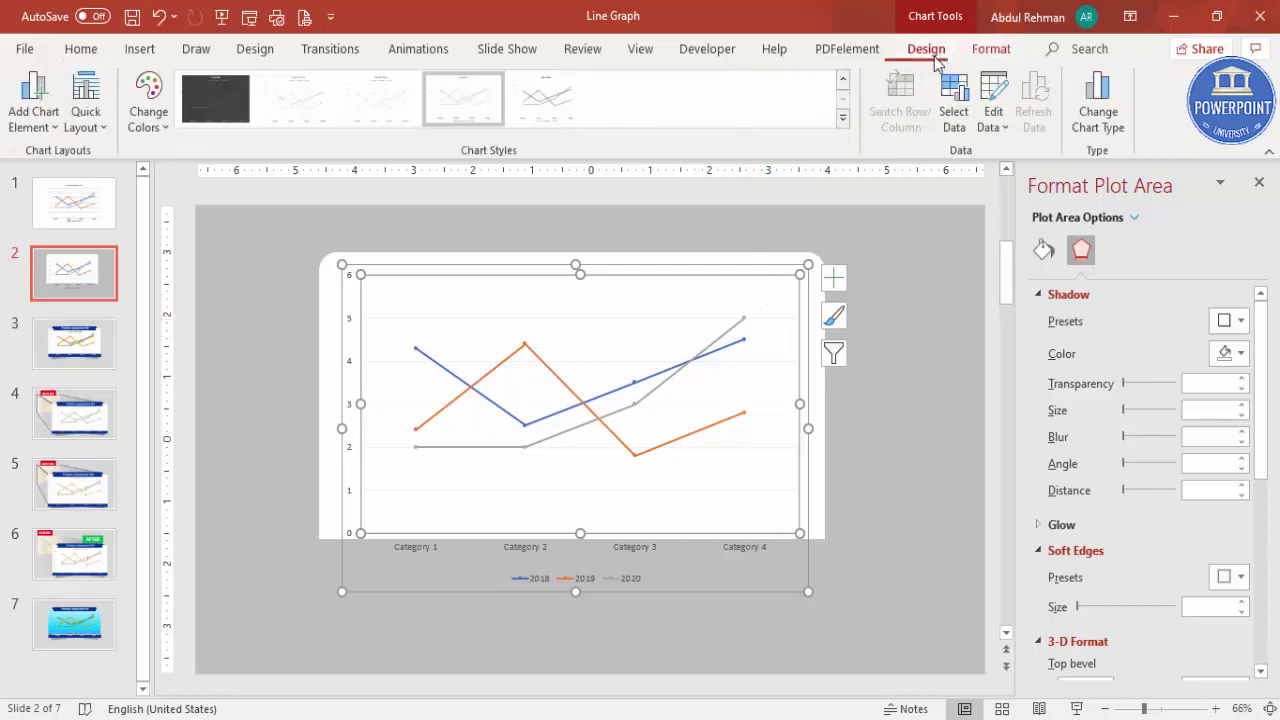
pyautogui.click(148, 120)
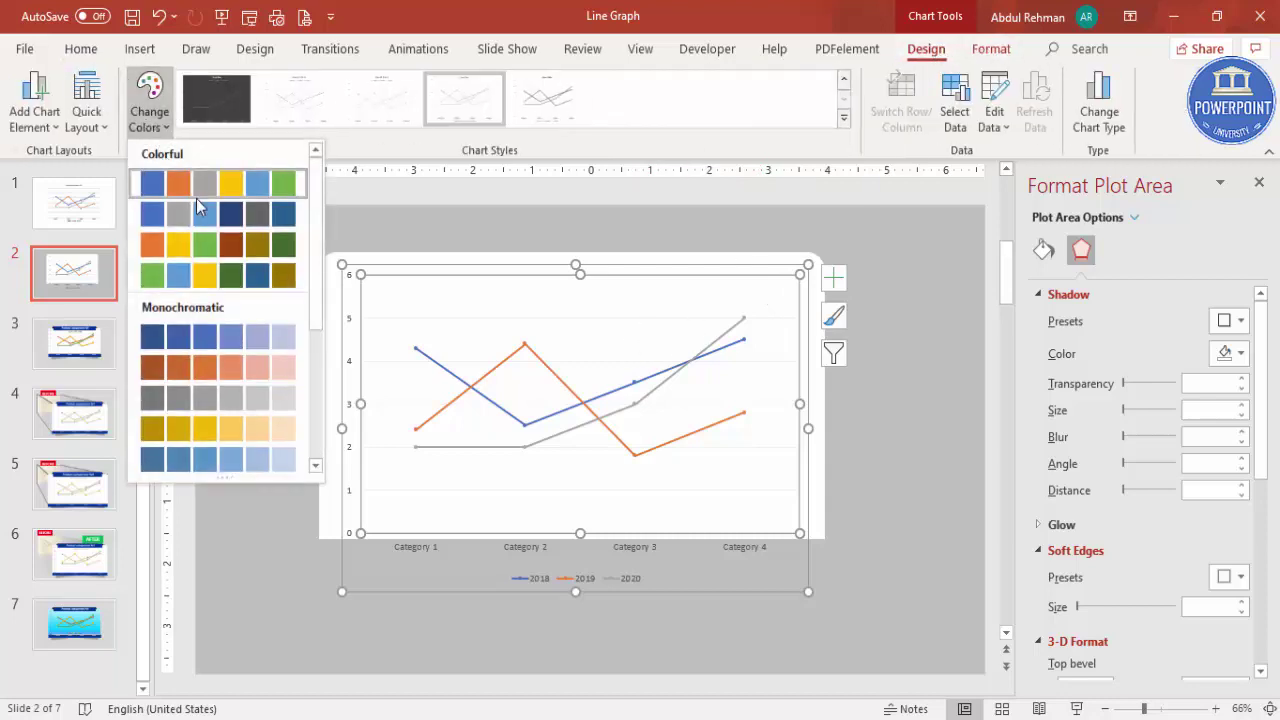
# Apply Colorful Palette 3 and thicken the 2019 line to 4 pt
pyautogui.click(229, 241)
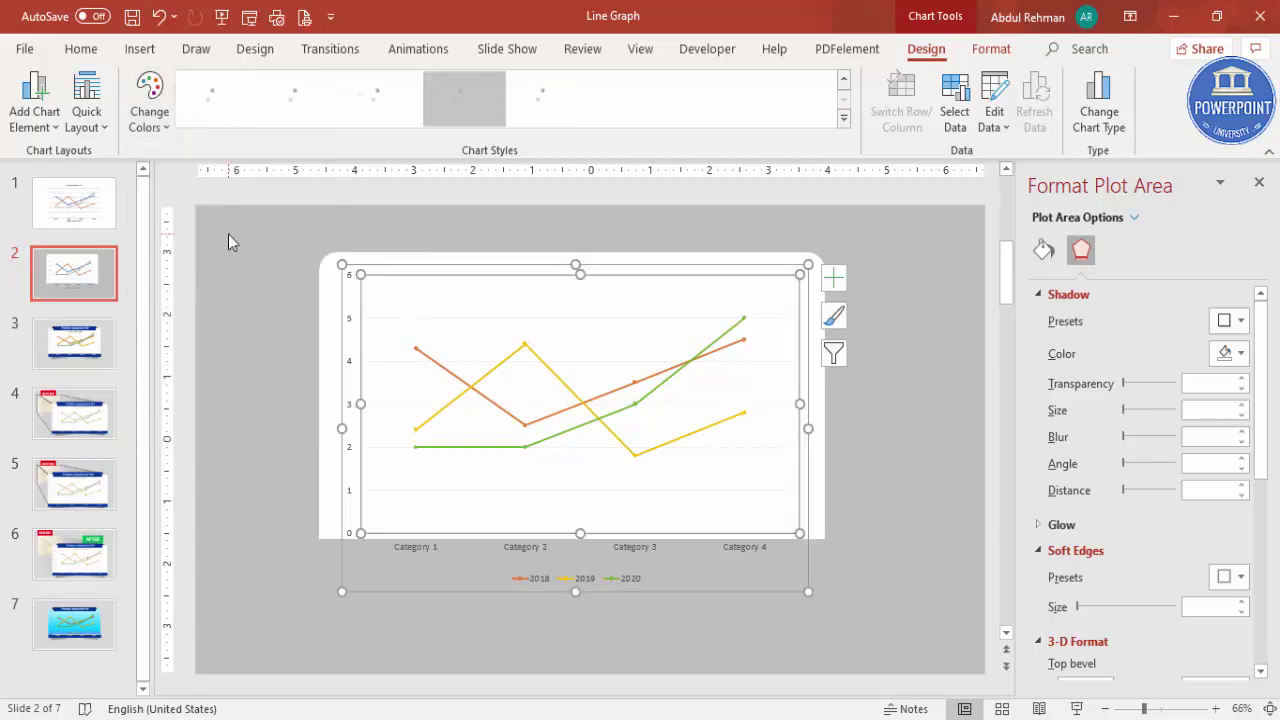
pyautogui.click(694, 434)
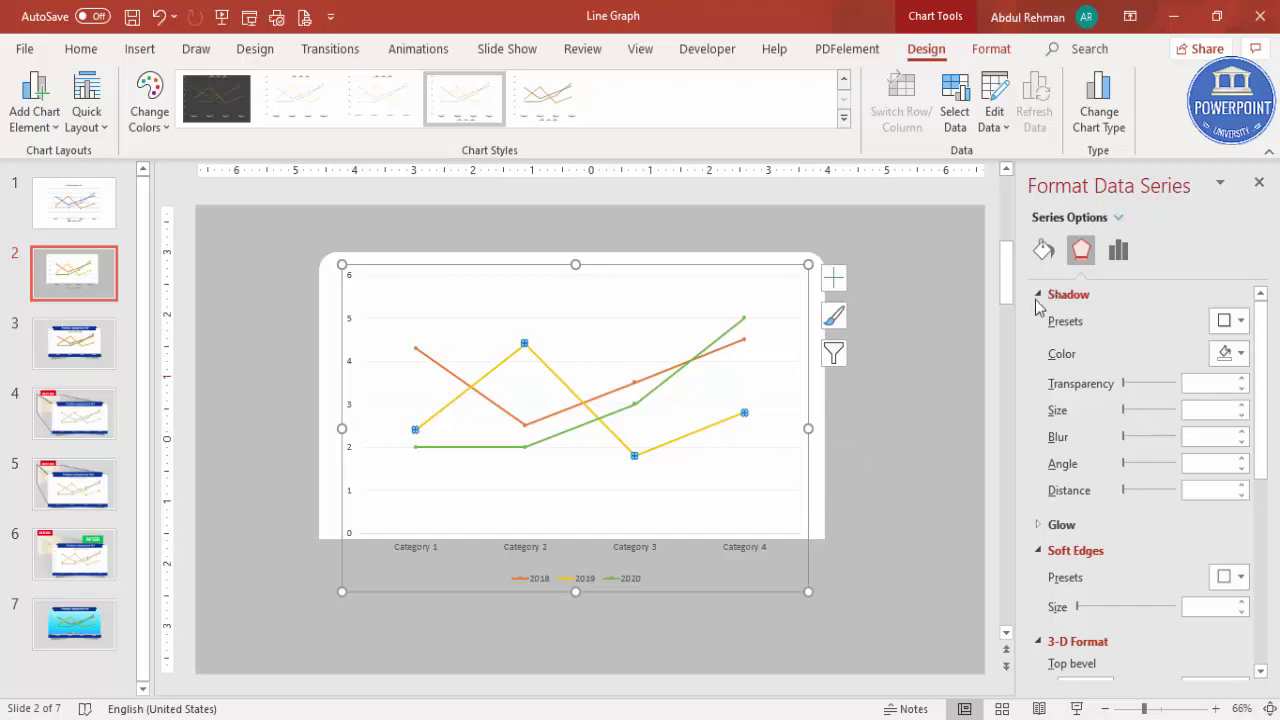
pyautogui.click(1043, 250)
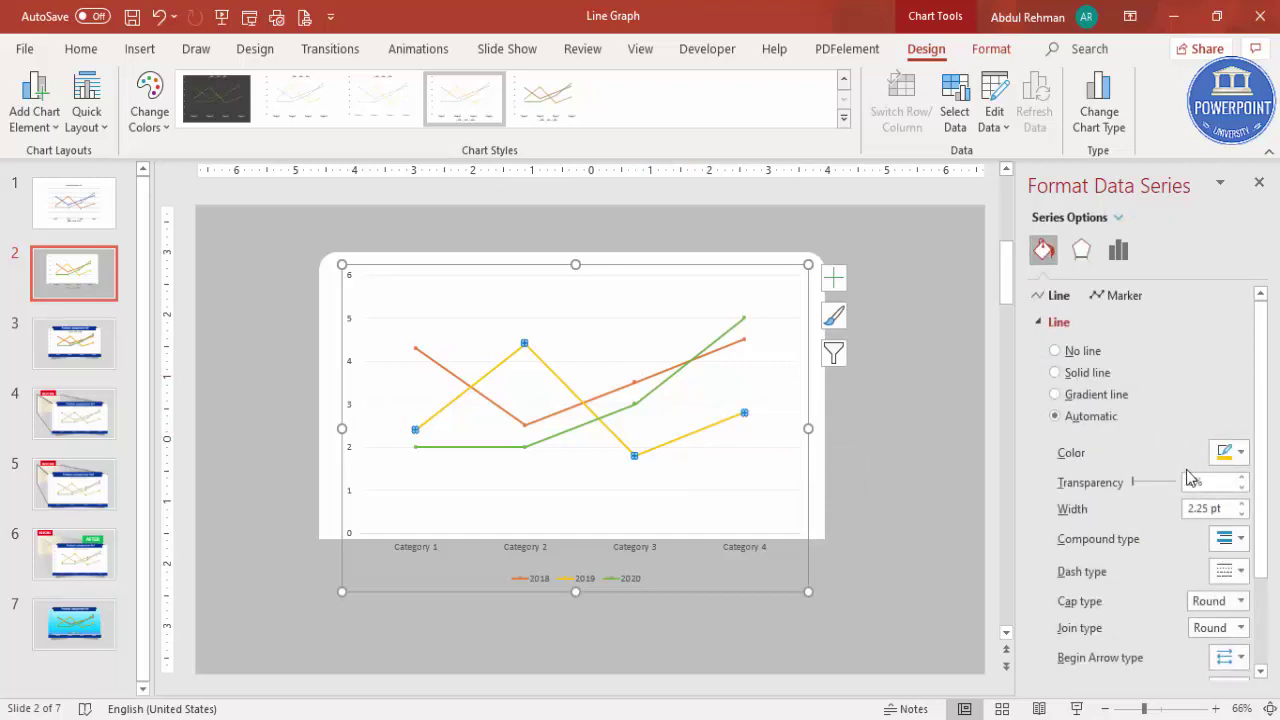
pyautogui.click(1241, 503)
pyautogui.click(1241, 503)
pyautogui.click(1241, 503)
pyautogui.click(1241, 503)
pyautogui.click(1241, 503)
pyautogui.click(1241, 503)
pyautogui.click(1241, 503)
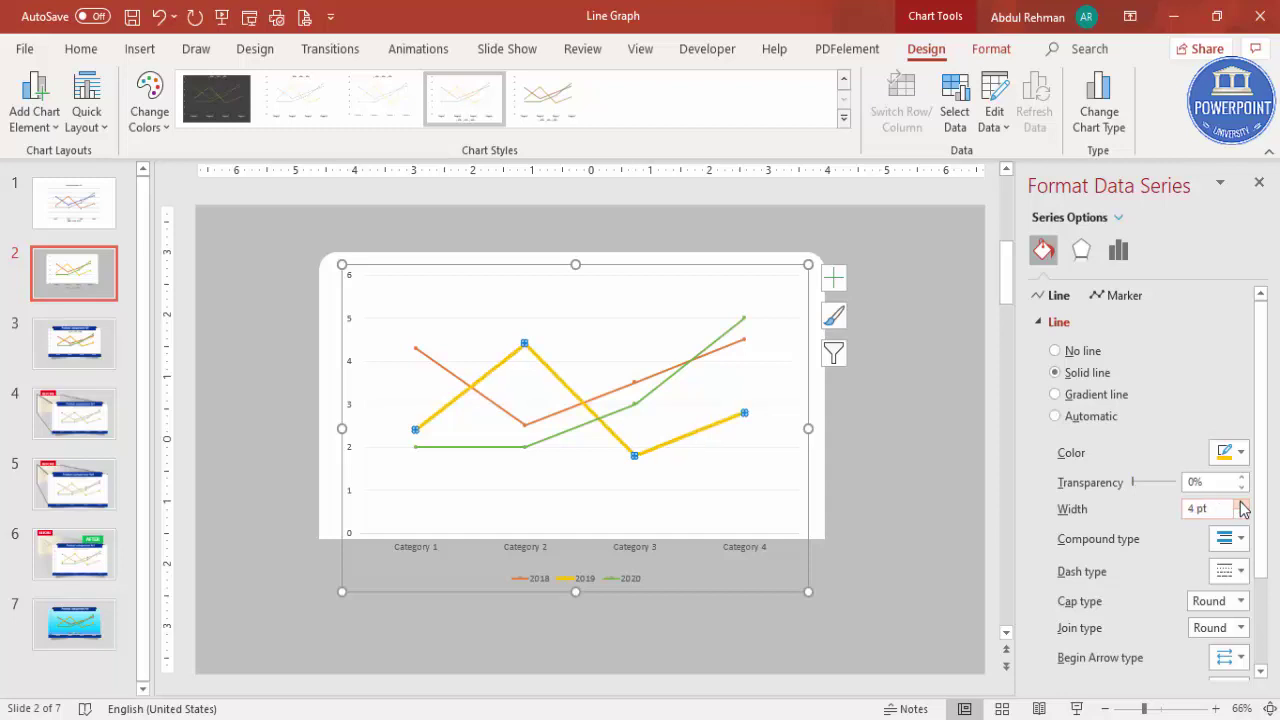
# Set the 2020 and 2018 lines to 4 pt width as well
pyautogui.click(673, 381)
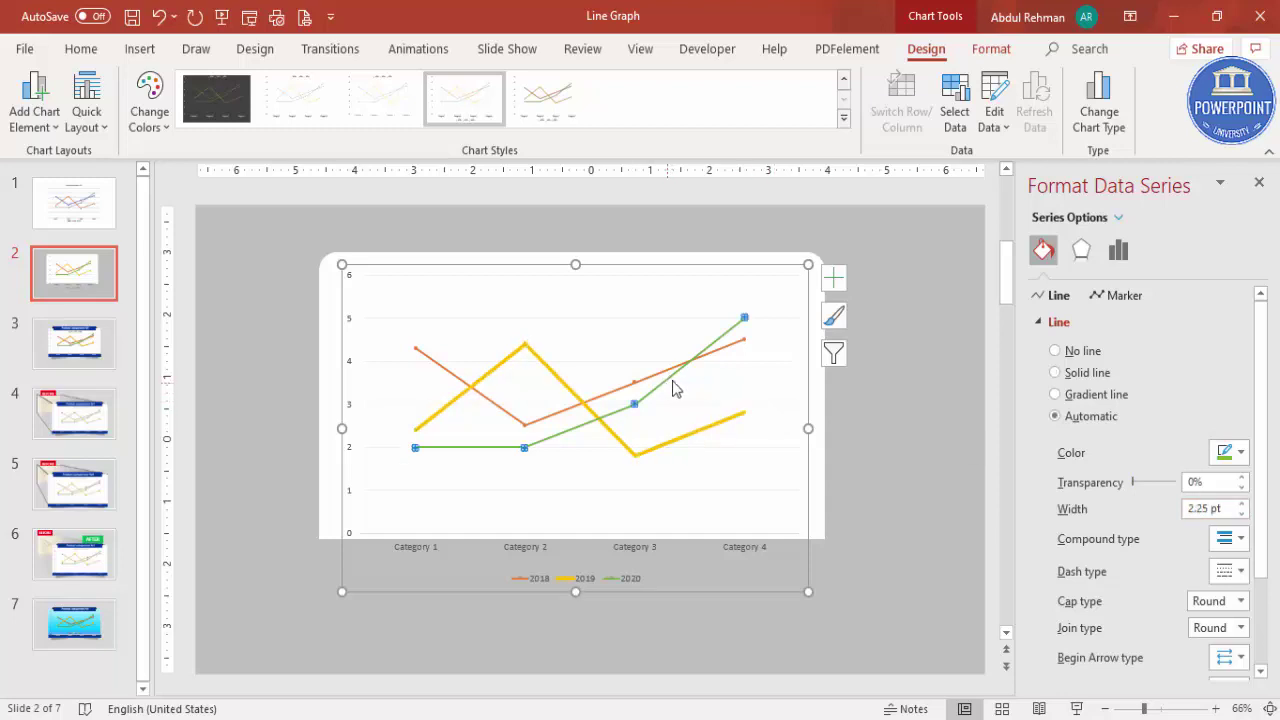
pyautogui.click(1241, 505)
pyautogui.click(1241, 505)
pyautogui.click(1241, 505)
pyautogui.click(1243, 505)
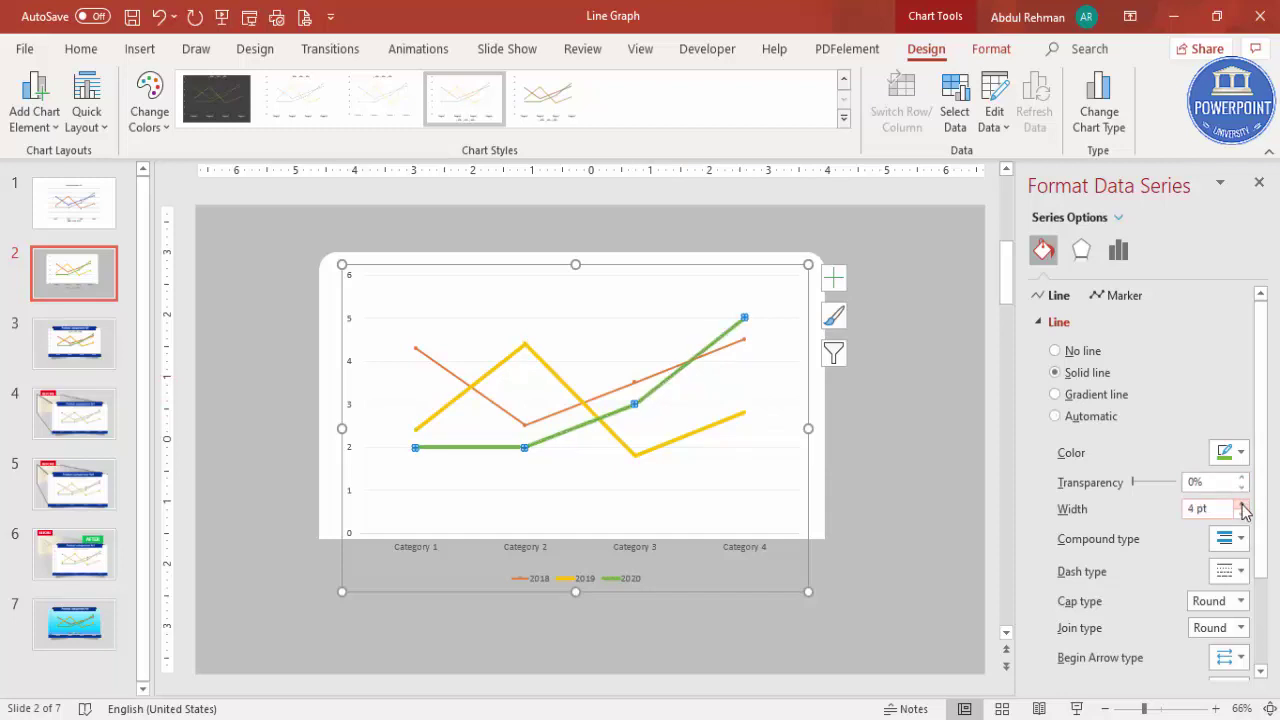
pyautogui.click(725, 350)
pyautogui.click(1241, 504)
pyautogui.click(1241, 504)
pyautogui.click(1241, 504)
pyautogui.click(1241, 504)
pyautogui.click(1241, 504)
pyautogui.click(1242, 505)
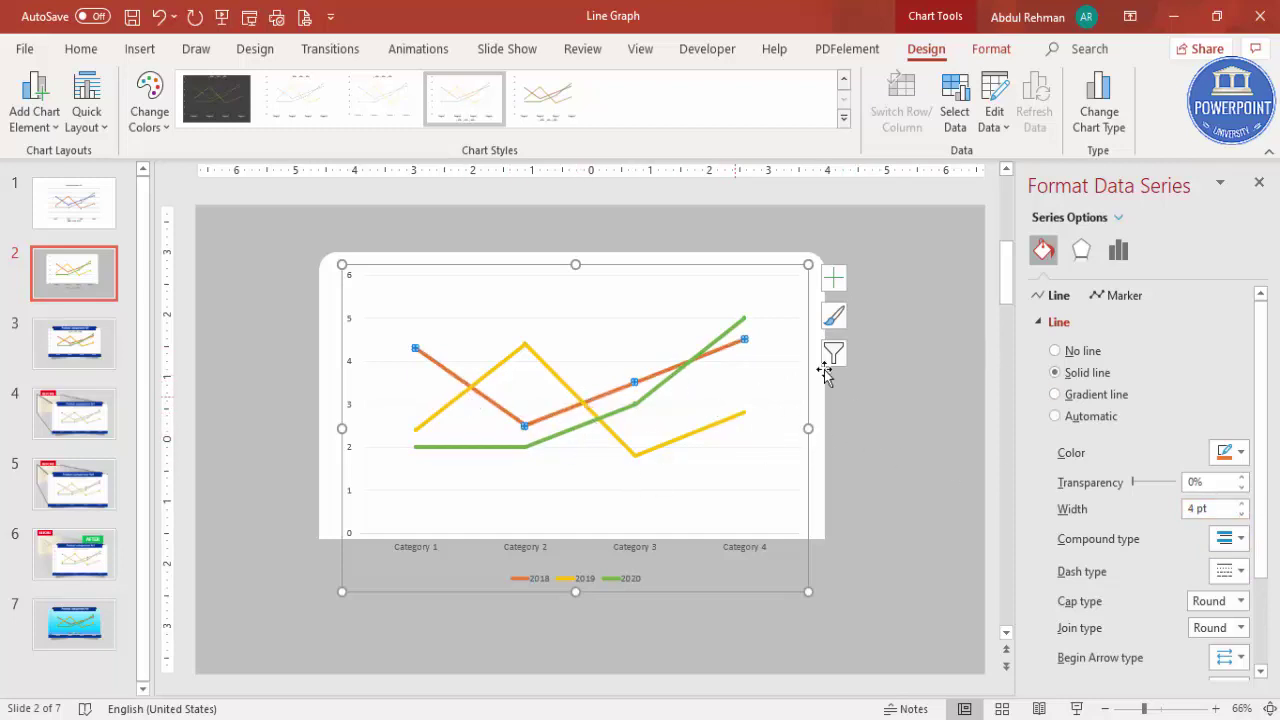
# Give the 2018 series built-in markers at size 10
pyautogui.click(1125, 296)
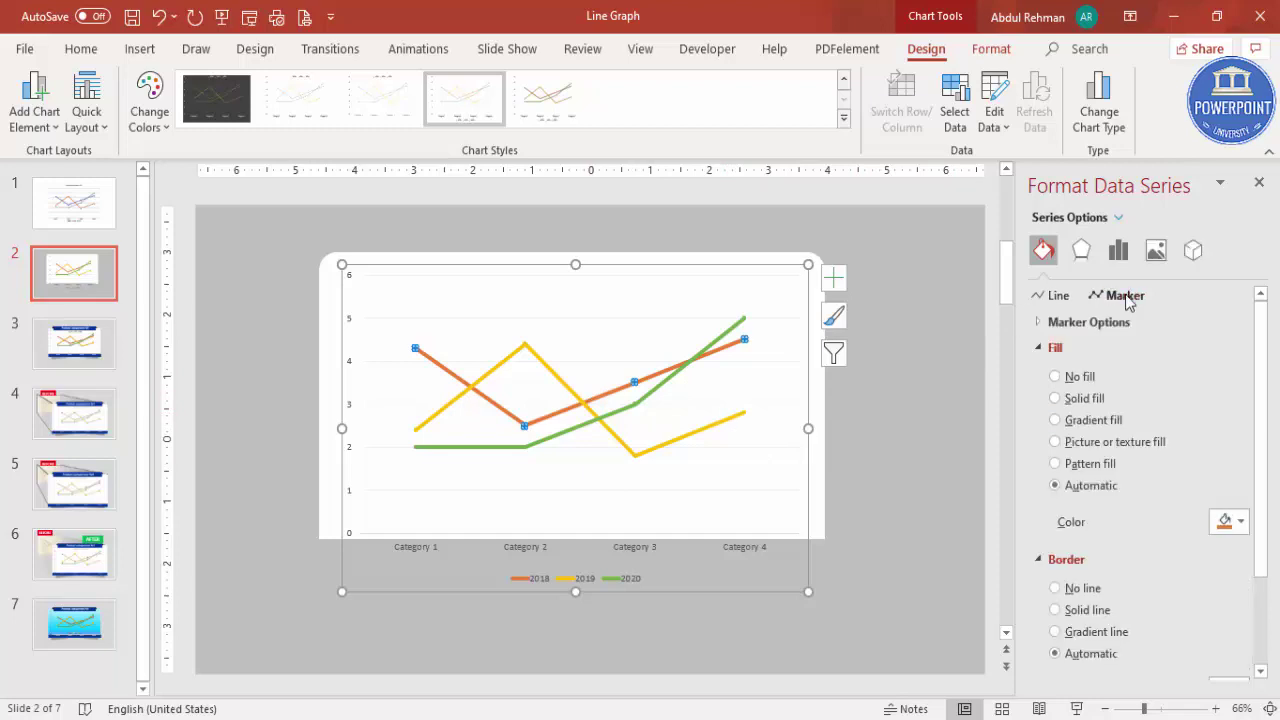
pyautogui.click(1038, 322)
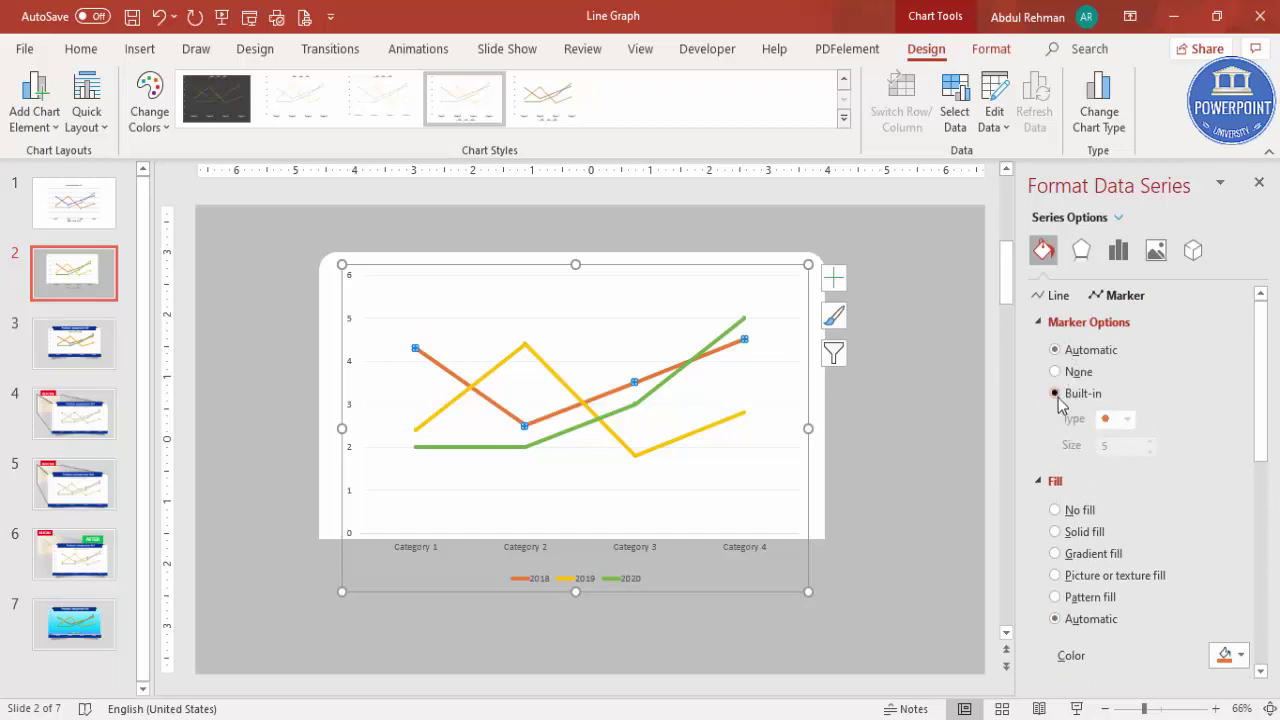
pyautogui.click(1058, 398)
pyautogui.click(1151, 441)
pyautogui.click(1151, 441)
pyautogui.click(1151, 441)
pyautogui.click(1151, 441)
pyautogui.click(1151, 441)
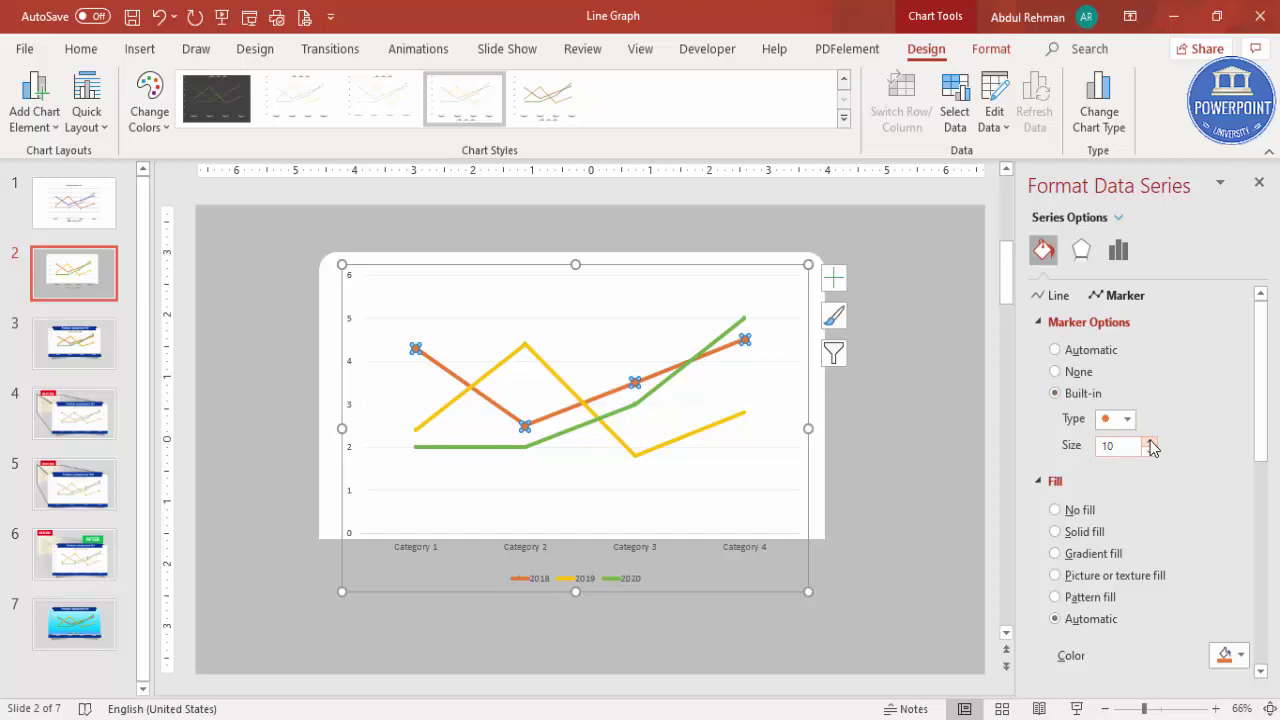
# Give the 2020 series built-in markers at size 10
pyautogui.click(647, 405)
pyautogui.click(1070, 395)
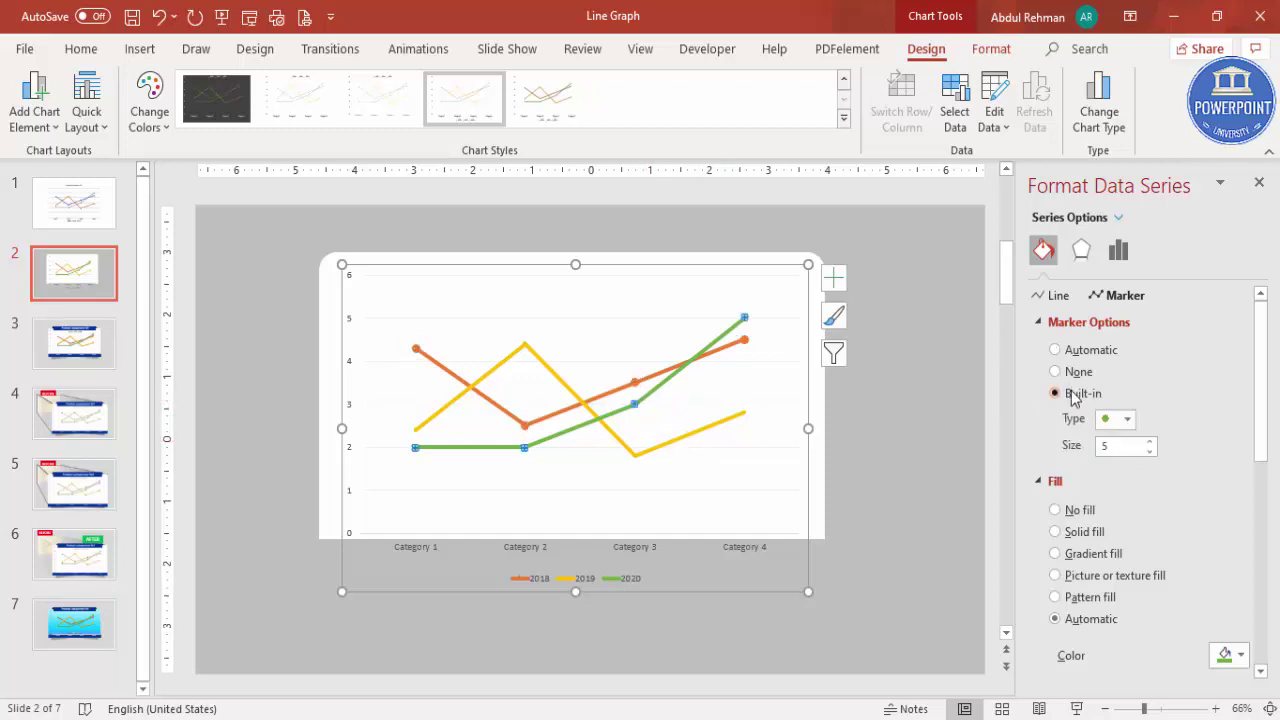
pyautogui.click(1150, 441)
pyautogui.click(1150, 441)
pyautogui.click(1150, 441)
pyautogui.click(1150, 441)
pyautogui.click(1150, 441)
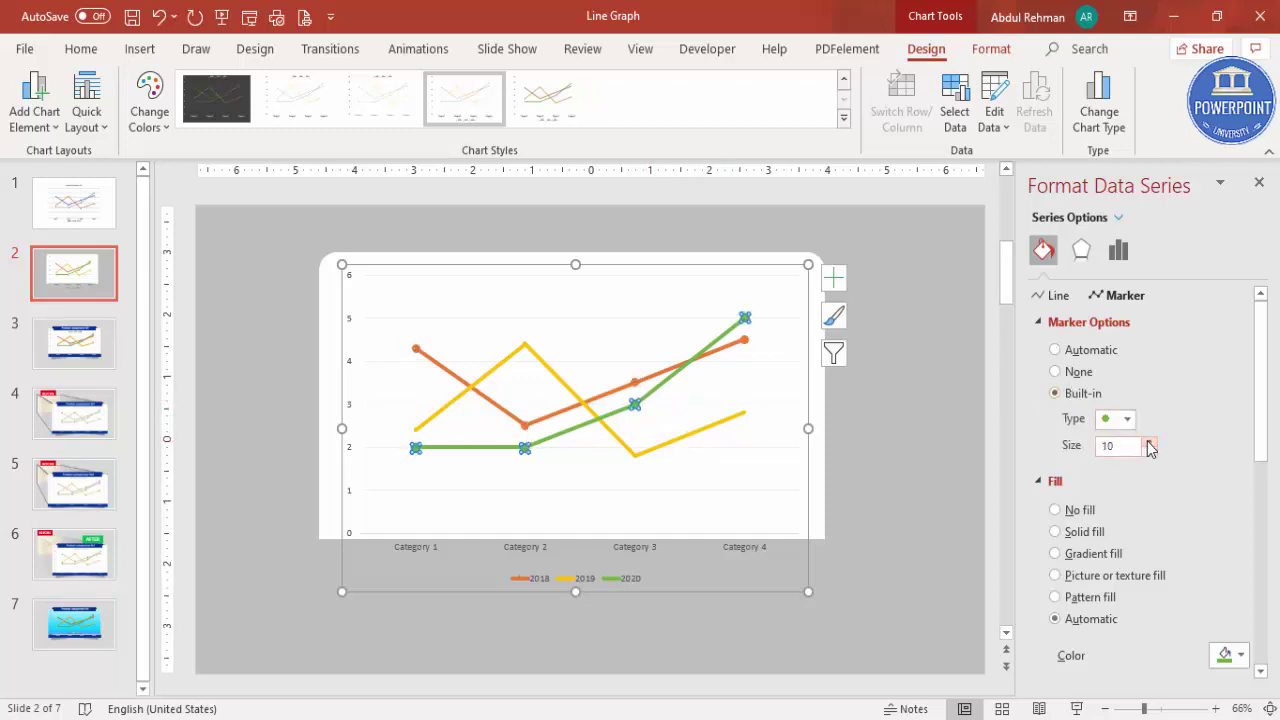
# Give the 2019 series built-in markers at size 10
pyautogui.click(711, 428)
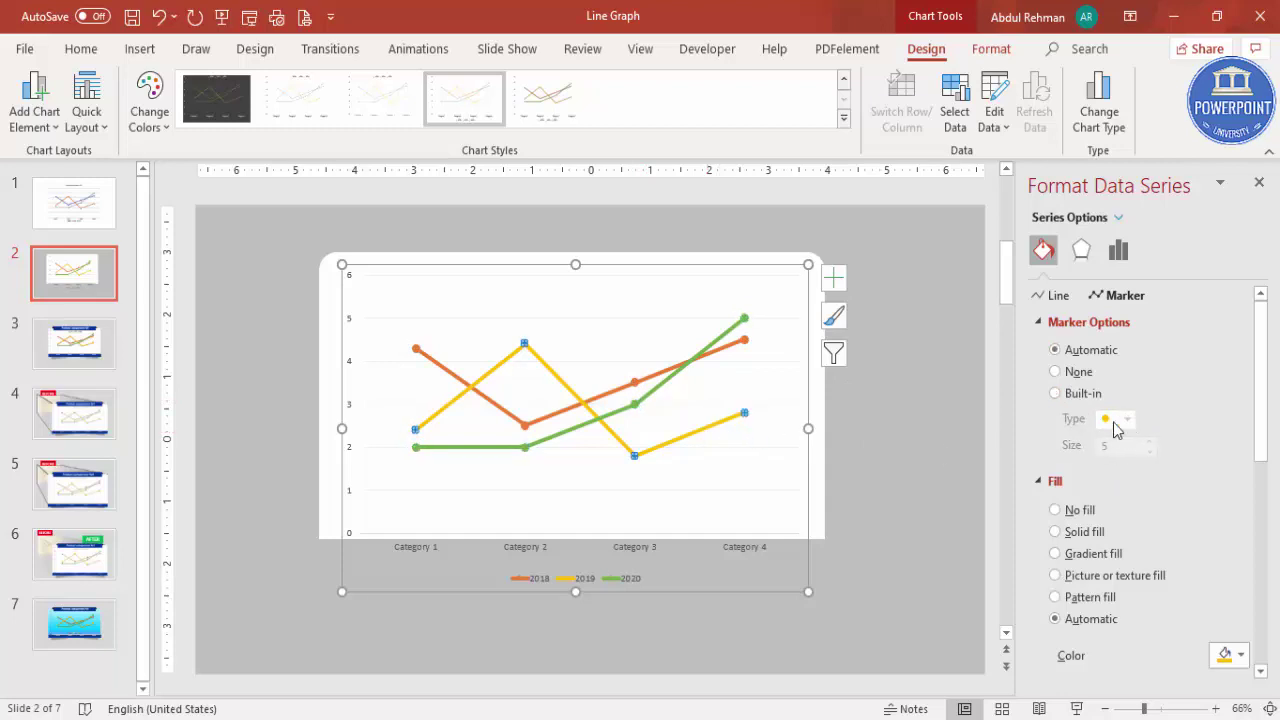
pyautogui.click(1074, 398)
pyautogui.click(1150, 441)
pyautogui.click(1150, 441)
pyautogui.click(1150, 441)
pyautogui.click(1150, 441)
pyautogui.click(1150, 441)
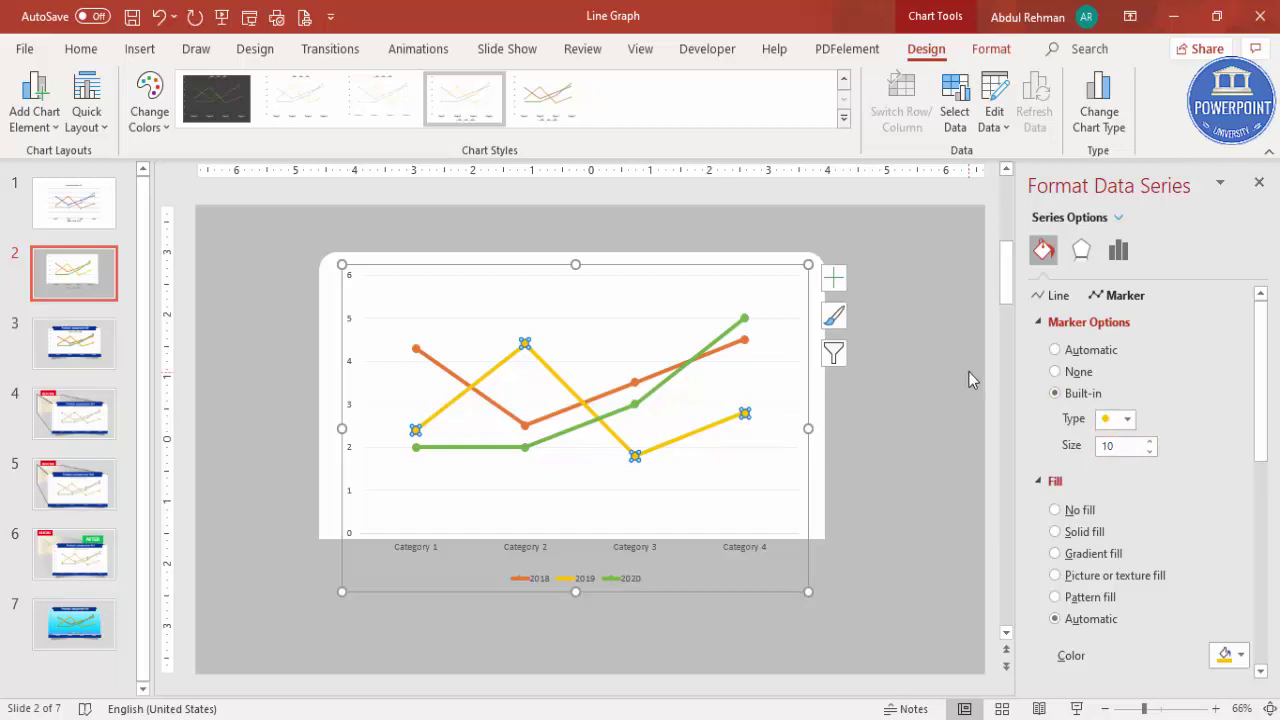
pyautogui.click(1082, 250)
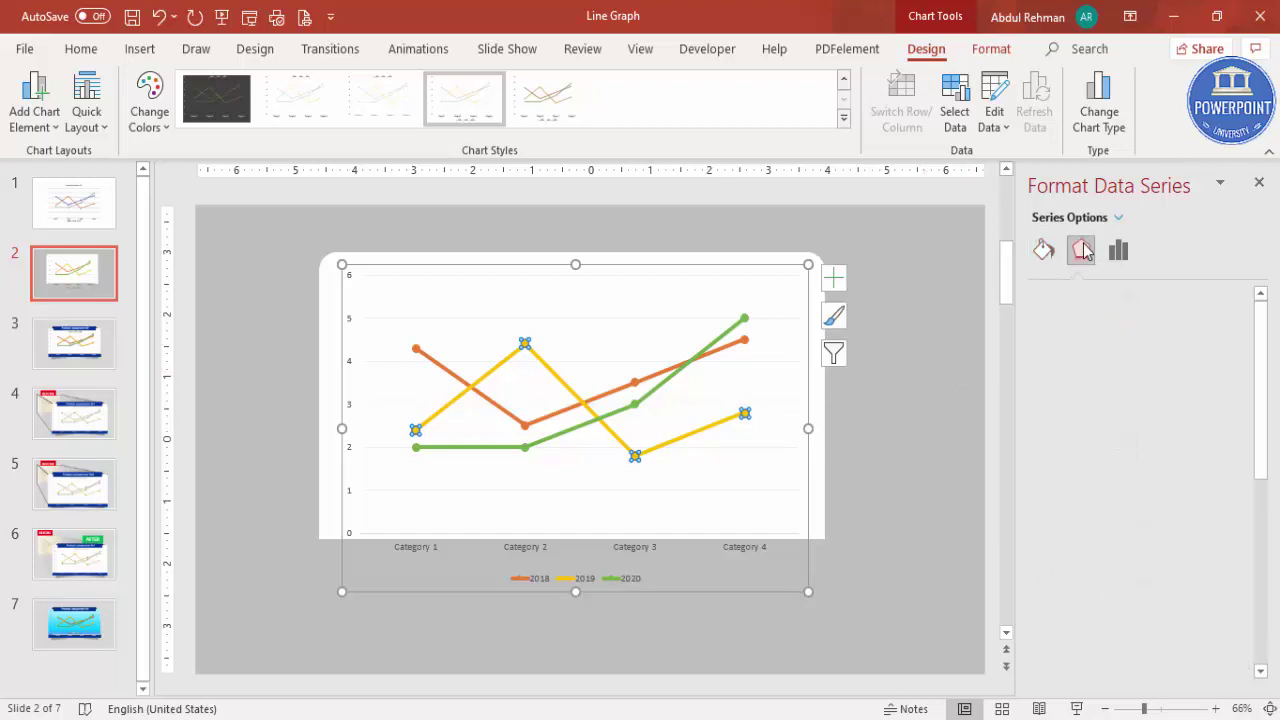
# Apply the Offset: Bottom shadow to the 2019 line and repeat it on 2018 and 2020 with F4
pyautogui.click(1240, 323)
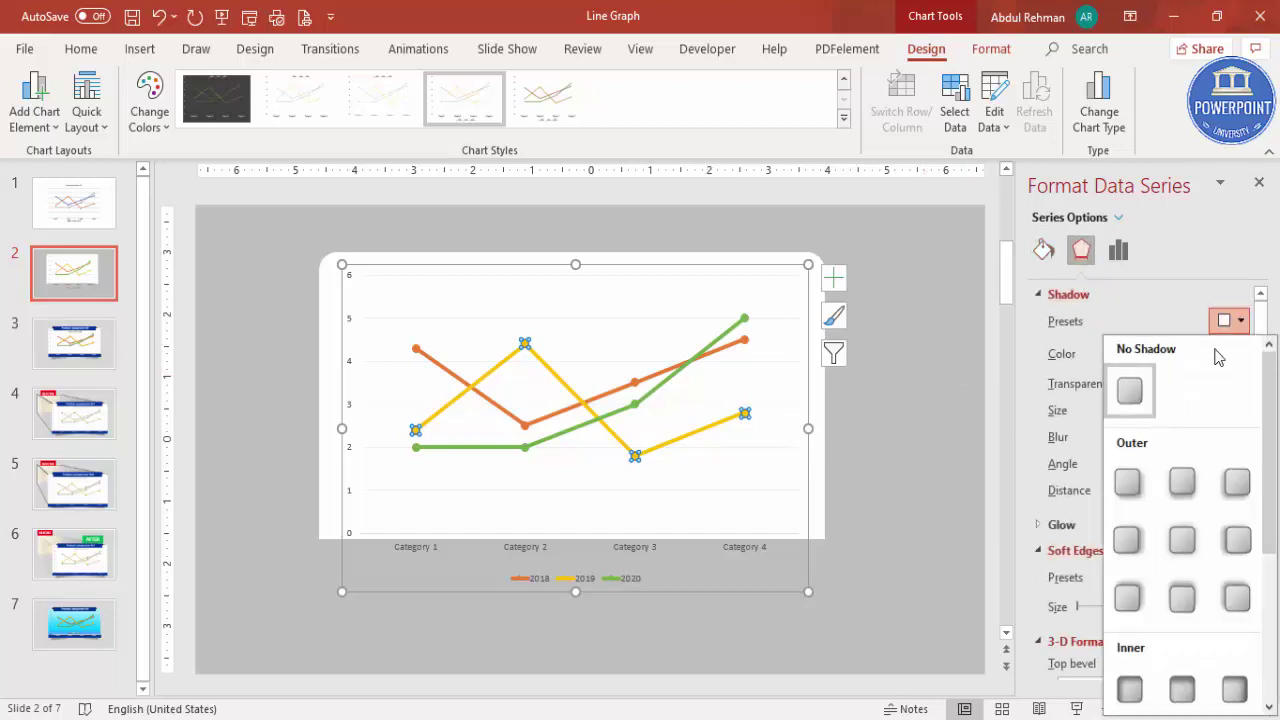
pyautogui.click(1180, 490)
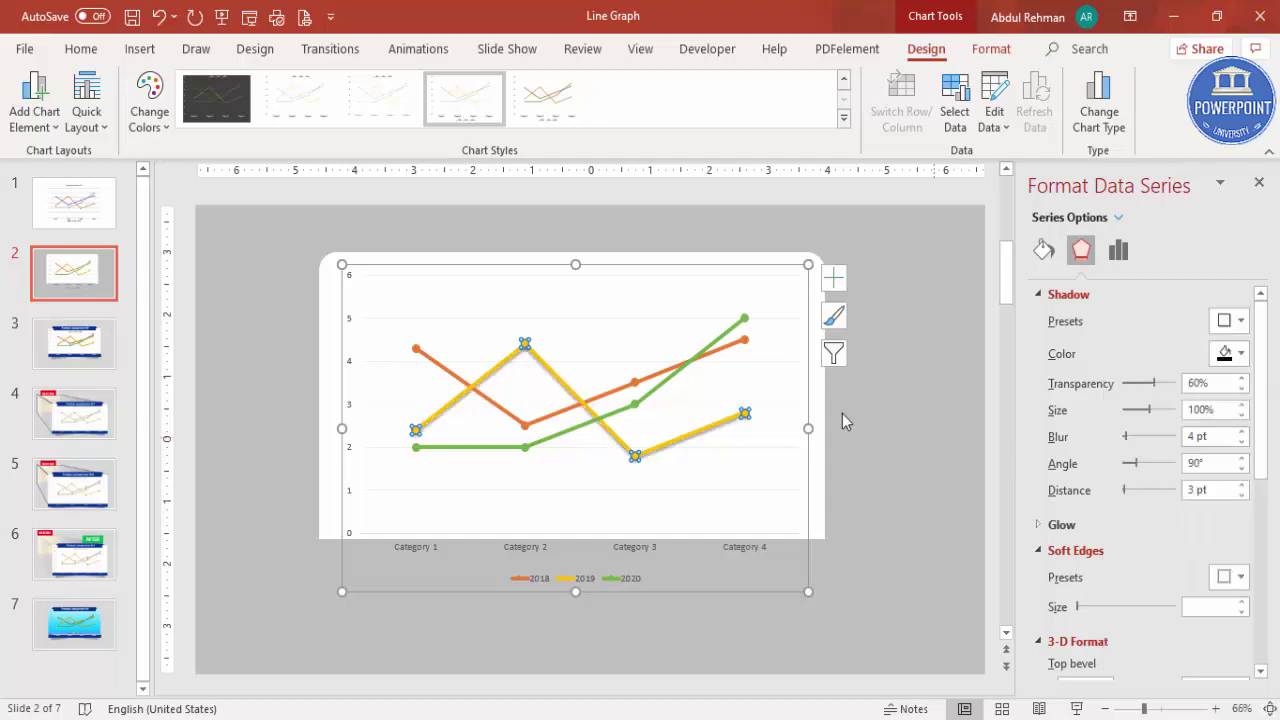
pyautogui.click(724, 350)
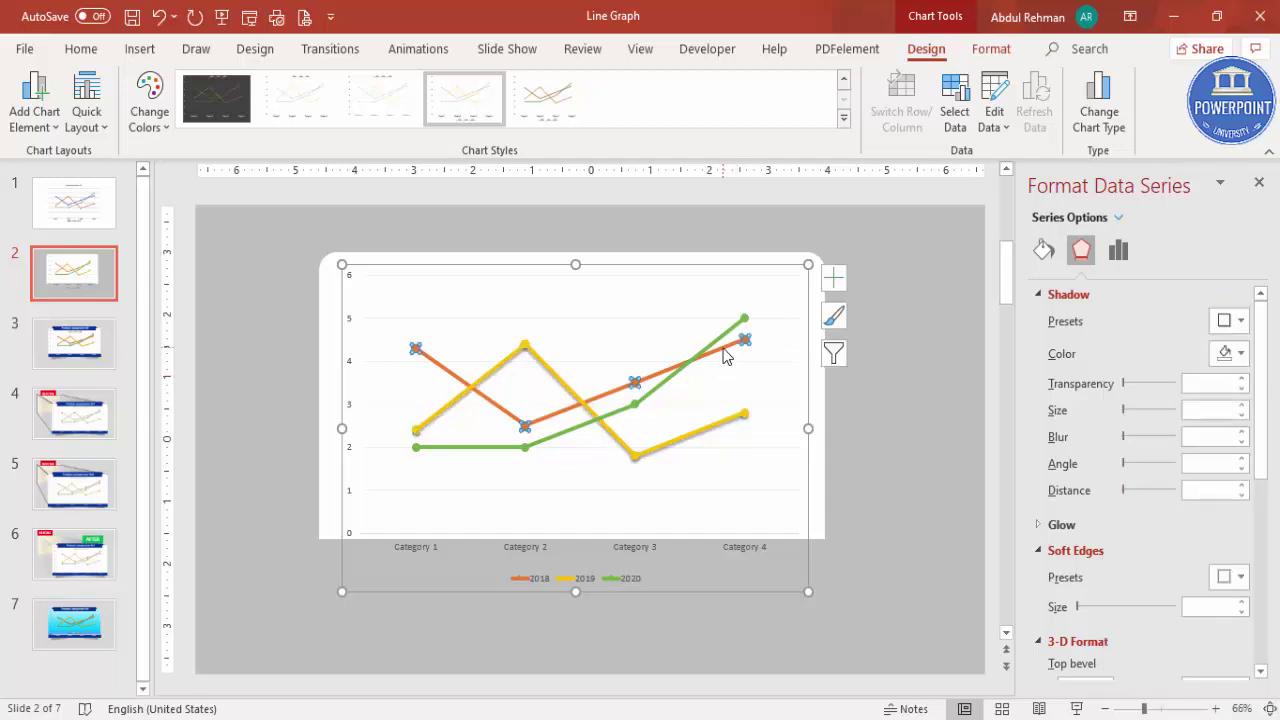
pyautogui.press('F4')
pyautogui.click(738, 328)
pyautogui.press('F4')
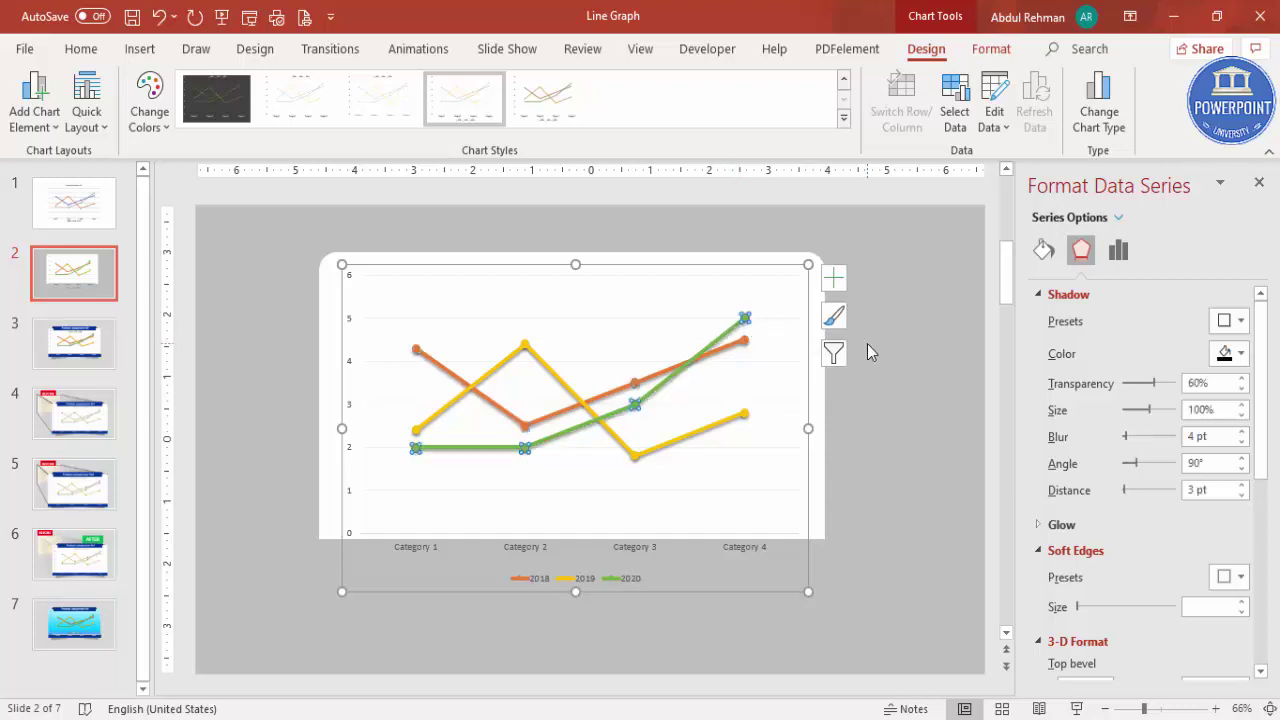
pyautogui.click(867, 344)
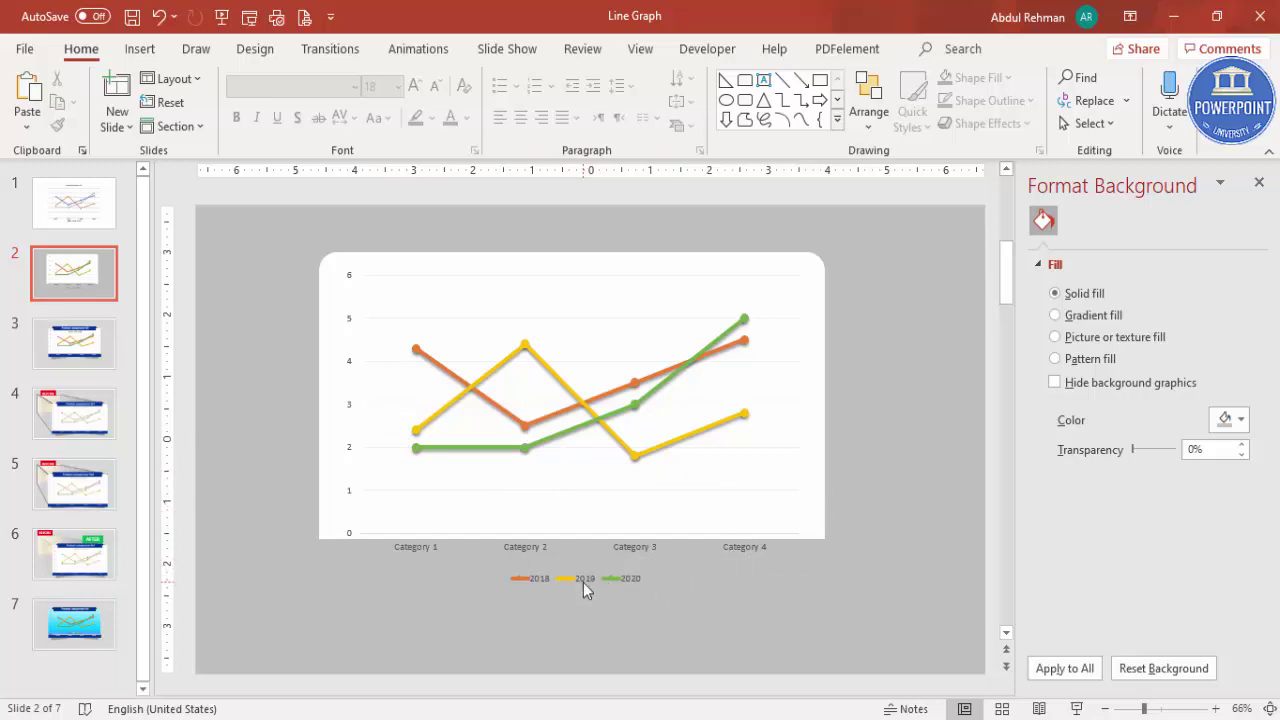
# Drag the 2018/2019/2020 legend up to the top of the plot area
pyautogui.click(622, 585)
pyautogui.moveTo(614, 571); pyautogui.dragTo(620, 304)
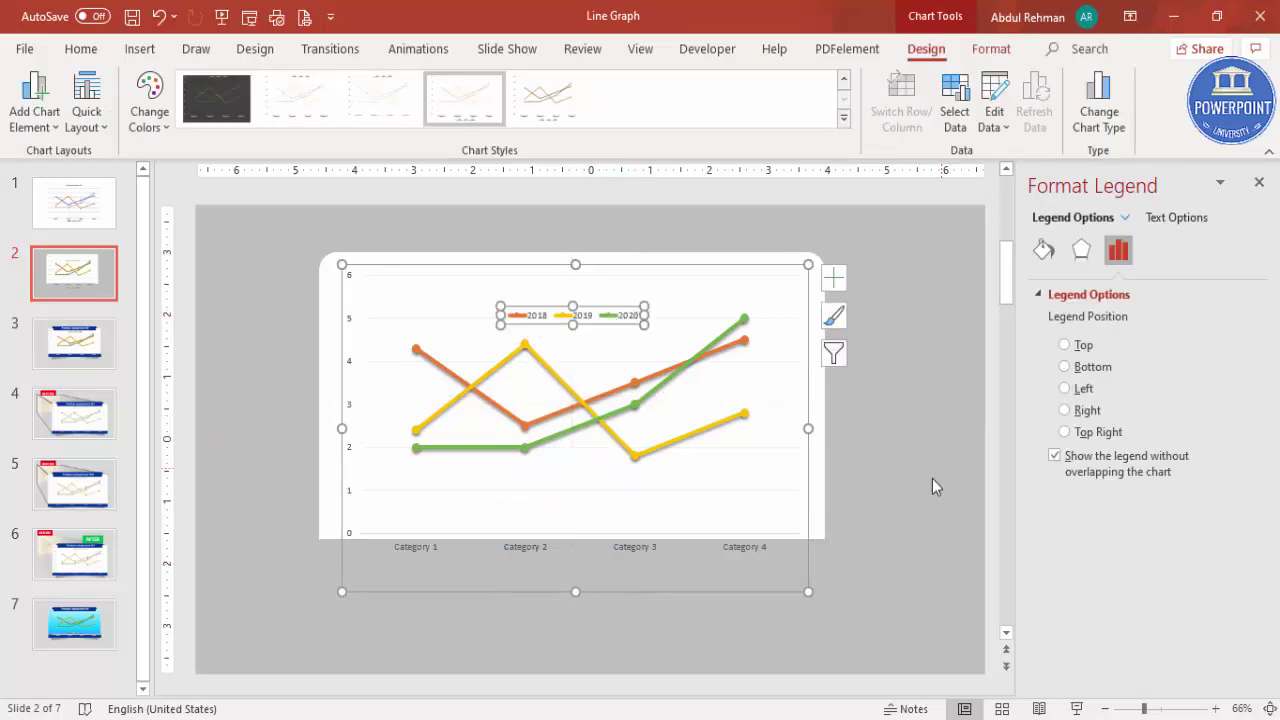
pyautogui.click(905, 485)
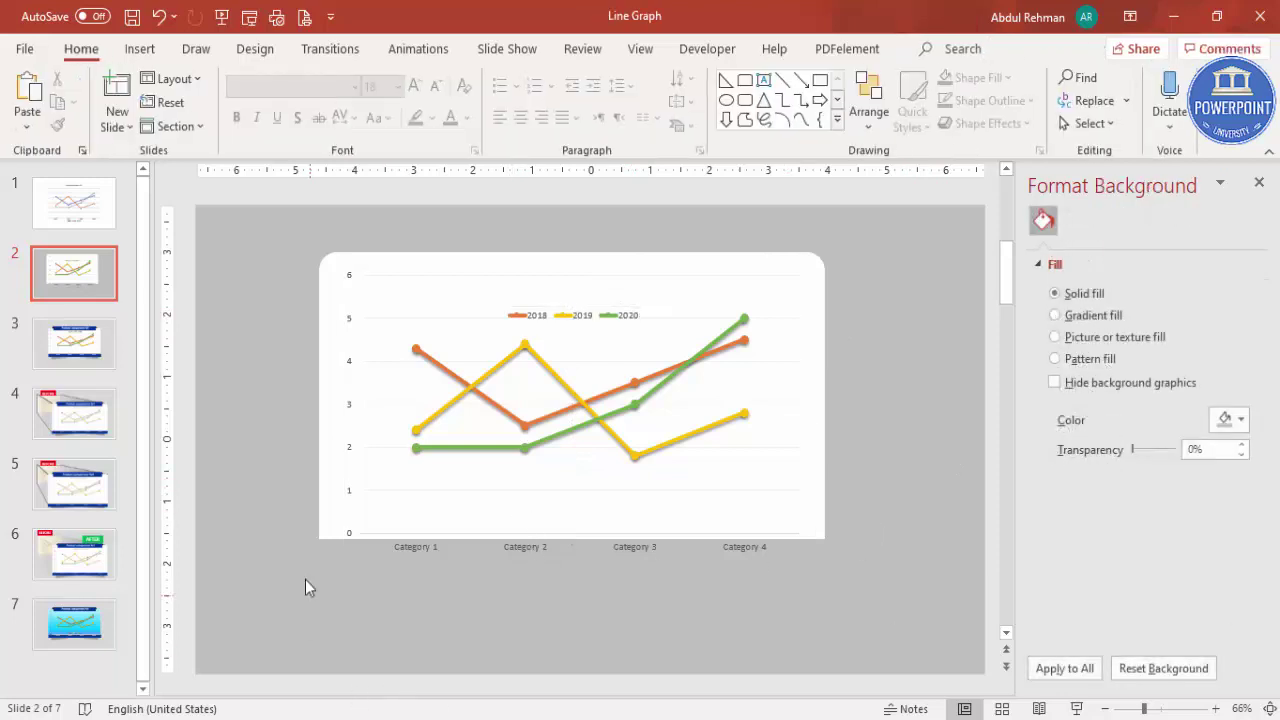
pyautogui.click(140, 48)
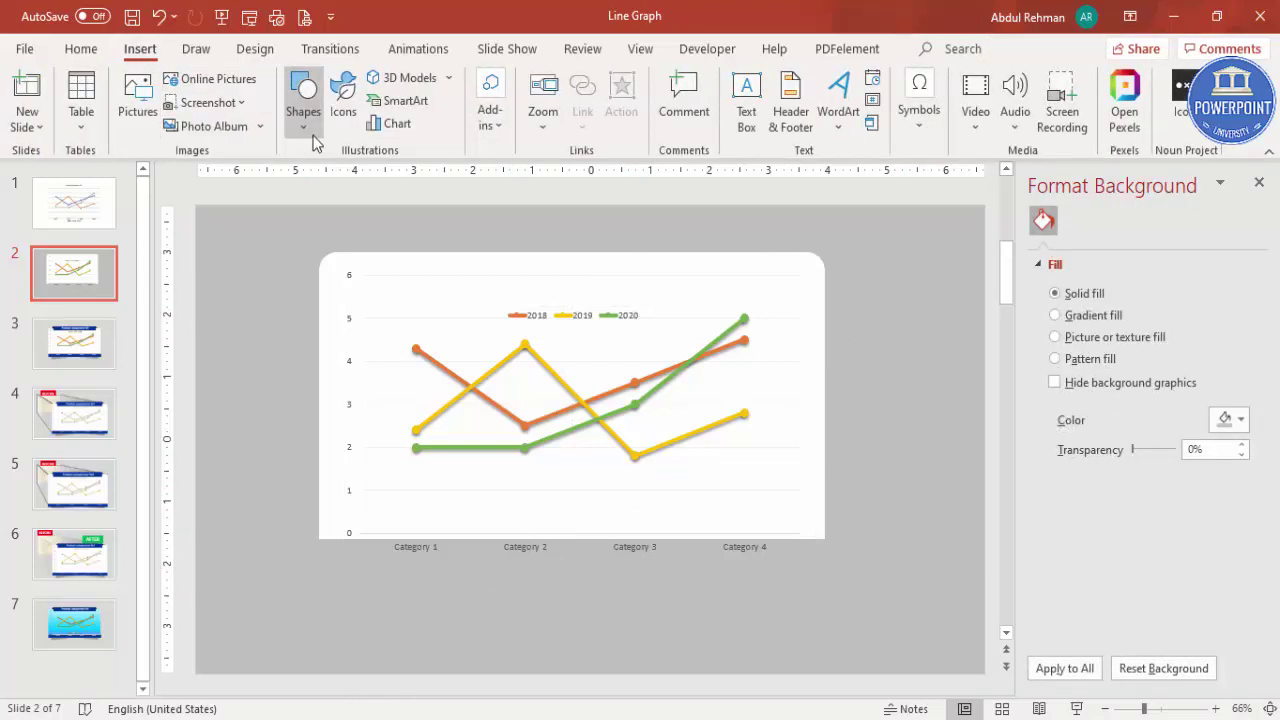
# Draw a rectangle along the chart's bottom edge and remove its outline
pyautogui.click(303, 105)
pyautogui.click(294, 315)
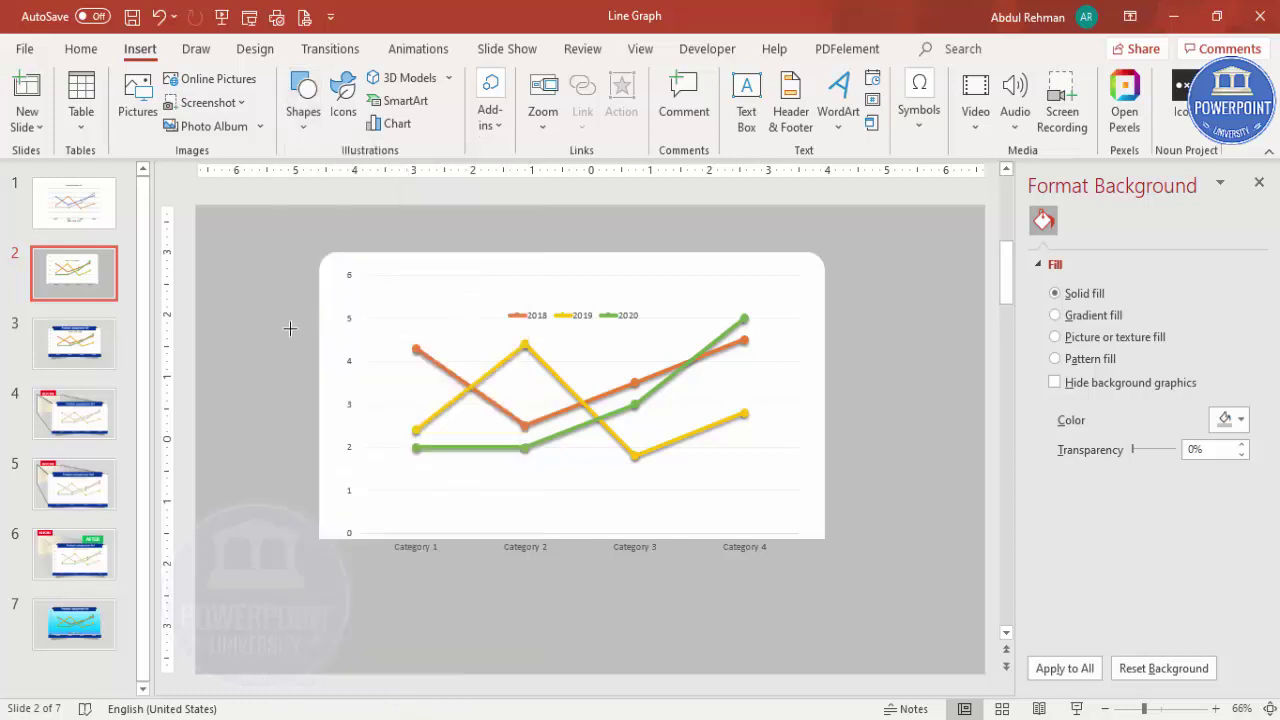
pyautogui.moveTo(316, 539)
pyautogui.mouseDown()
pyautogui.moveTo(531, 563)
pyautogui.moveTo(823, 564)
pyautogui.mouseUp()
pyautogui.click(493, 101)
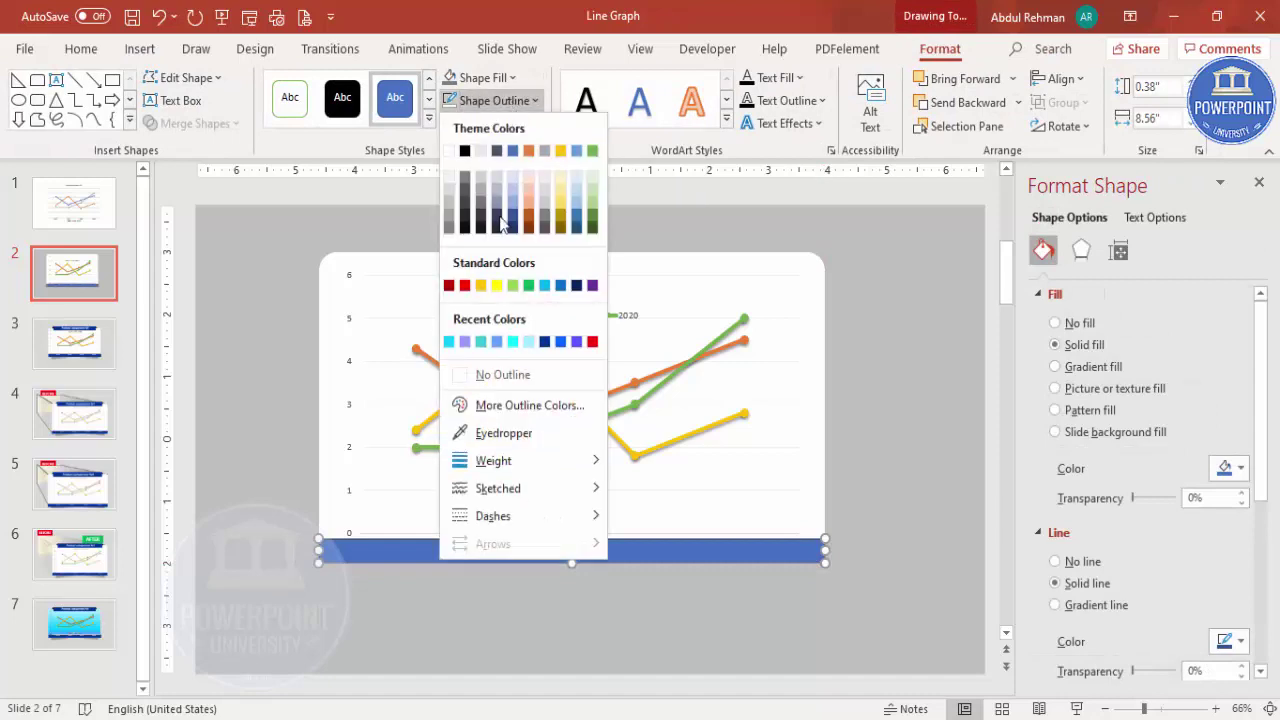
pyautogui.click(504, 375)
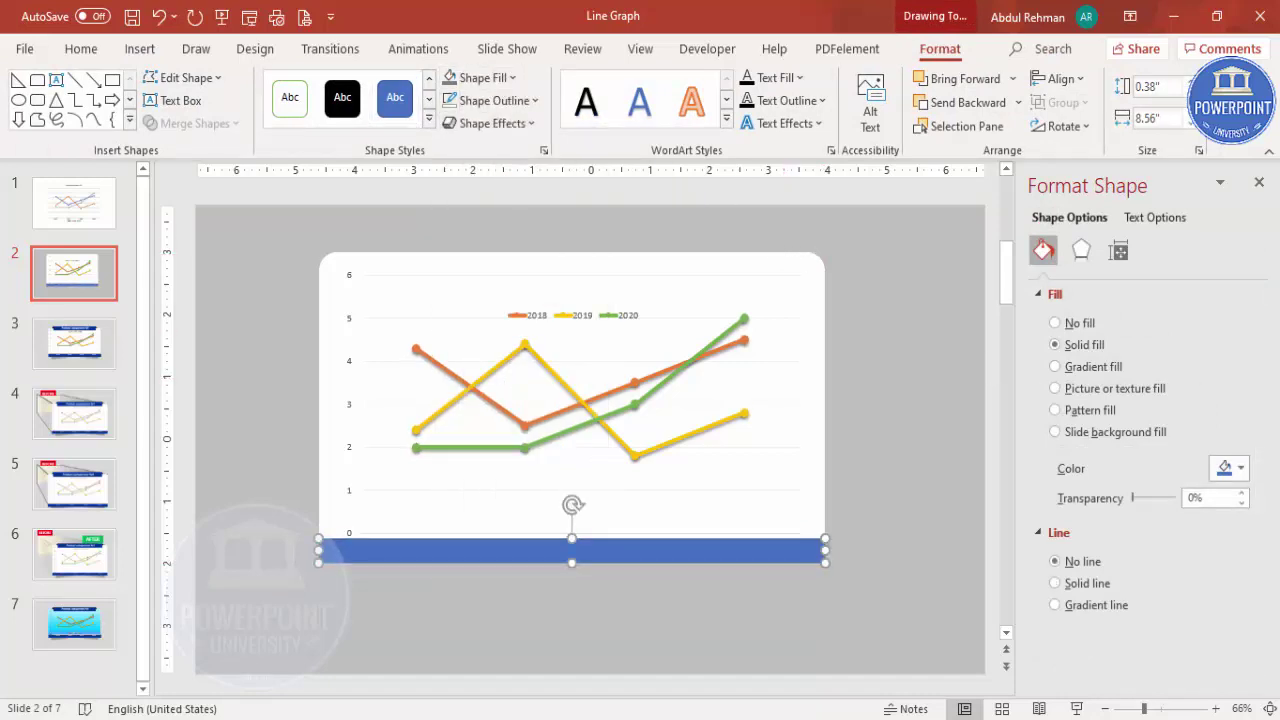
# Fill the bar with dark navy from the standard palette and send it behind the chart
pyautogui.click(1238, 467)
pyautogui.click(1180, 421)
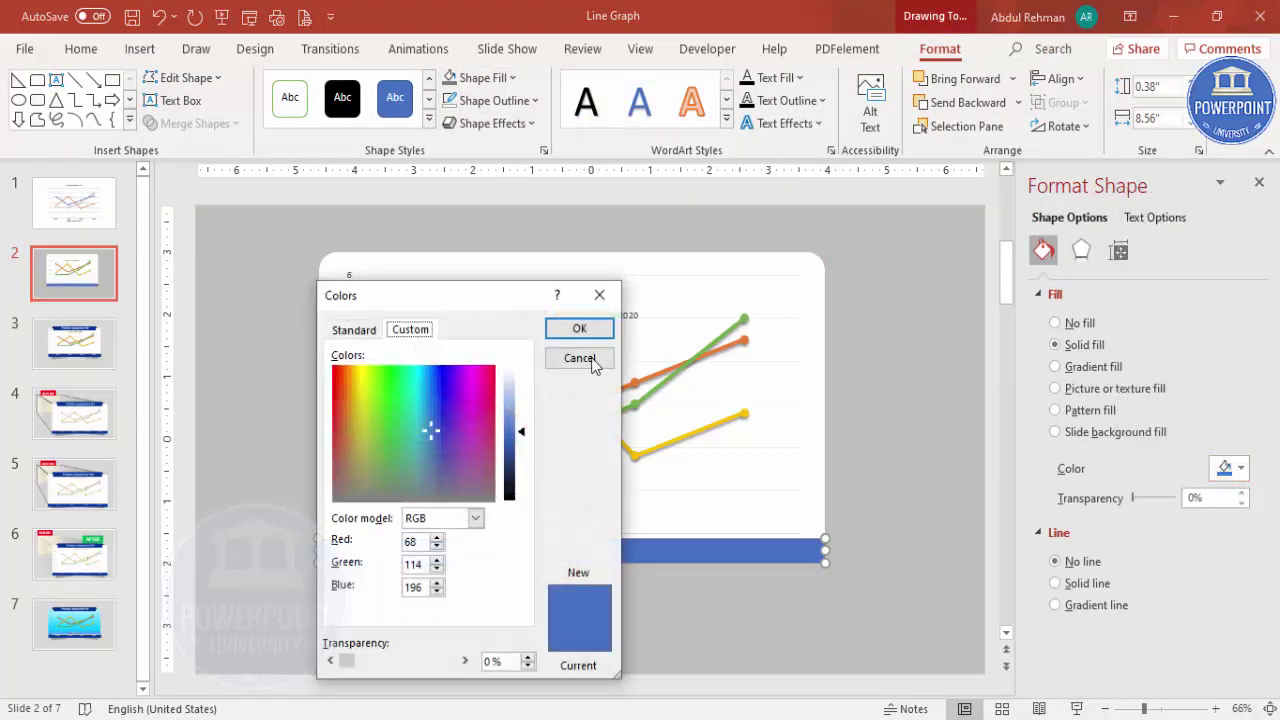
pyautogui.click(351, 332)
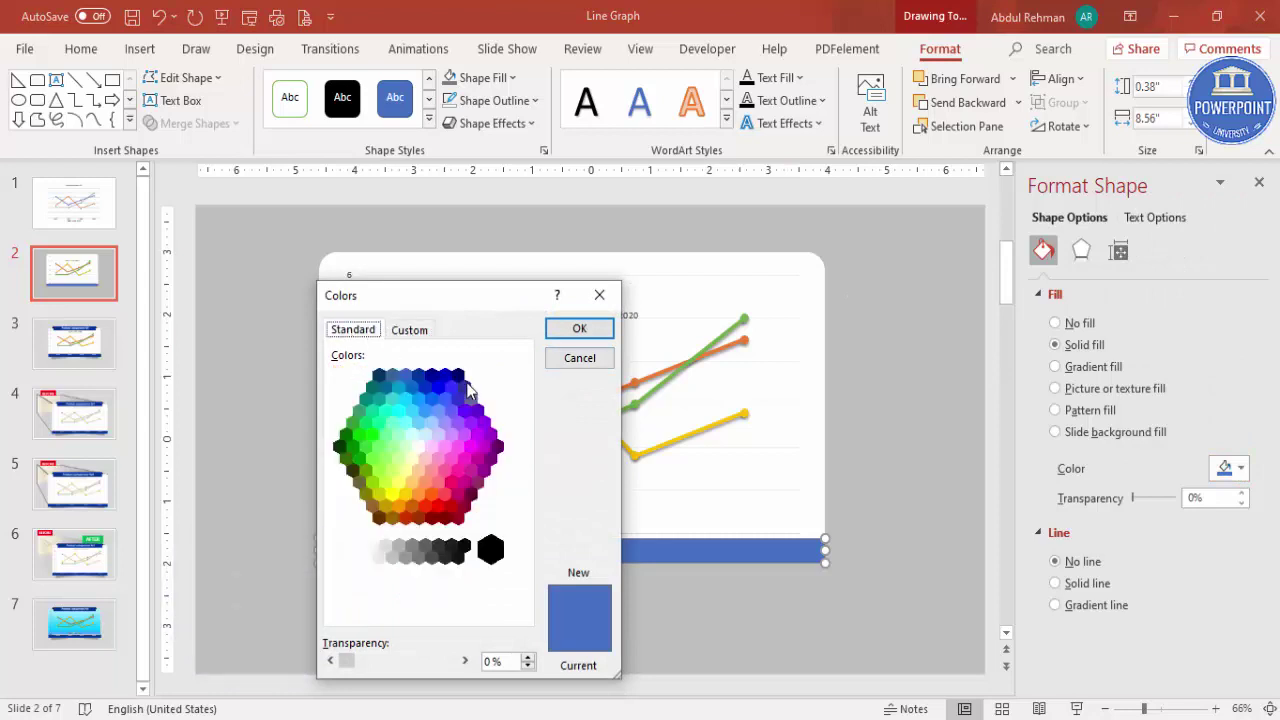
pyautogui.click(459, 376)
pyautogui.click(578, 330)
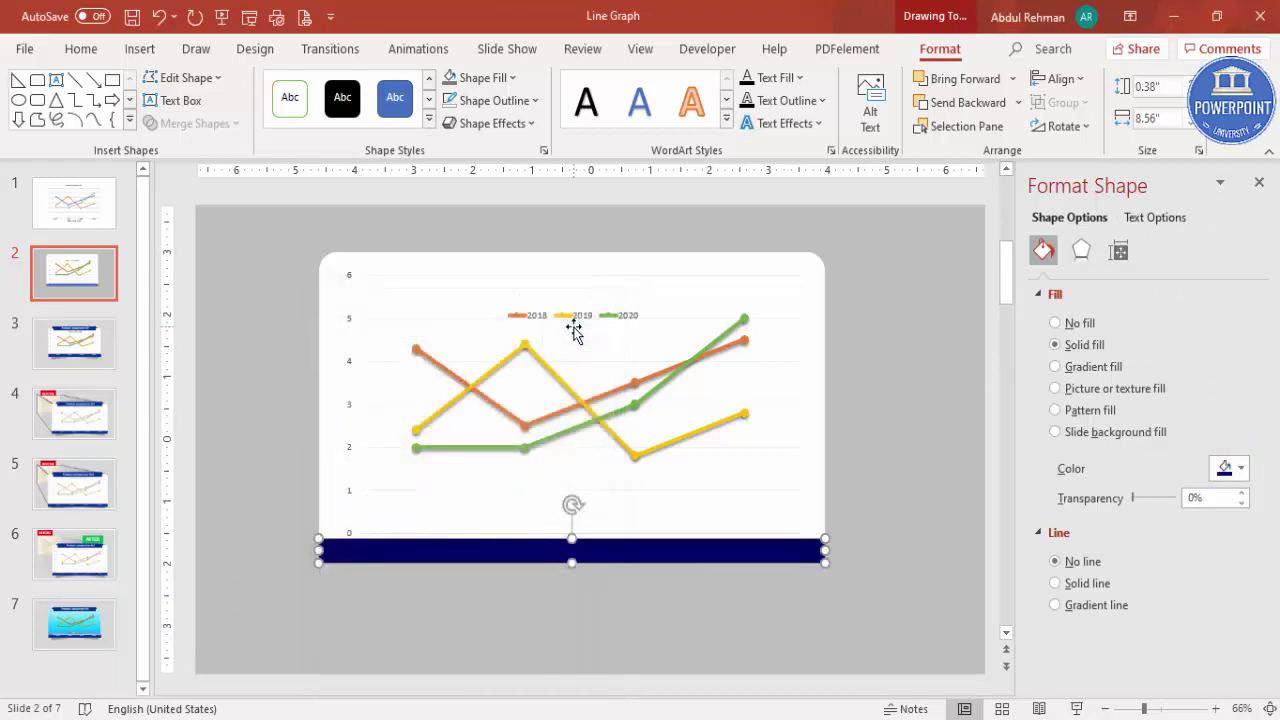
pyautogui.click(1018, 102)
pyautogui.click(1005, 156)
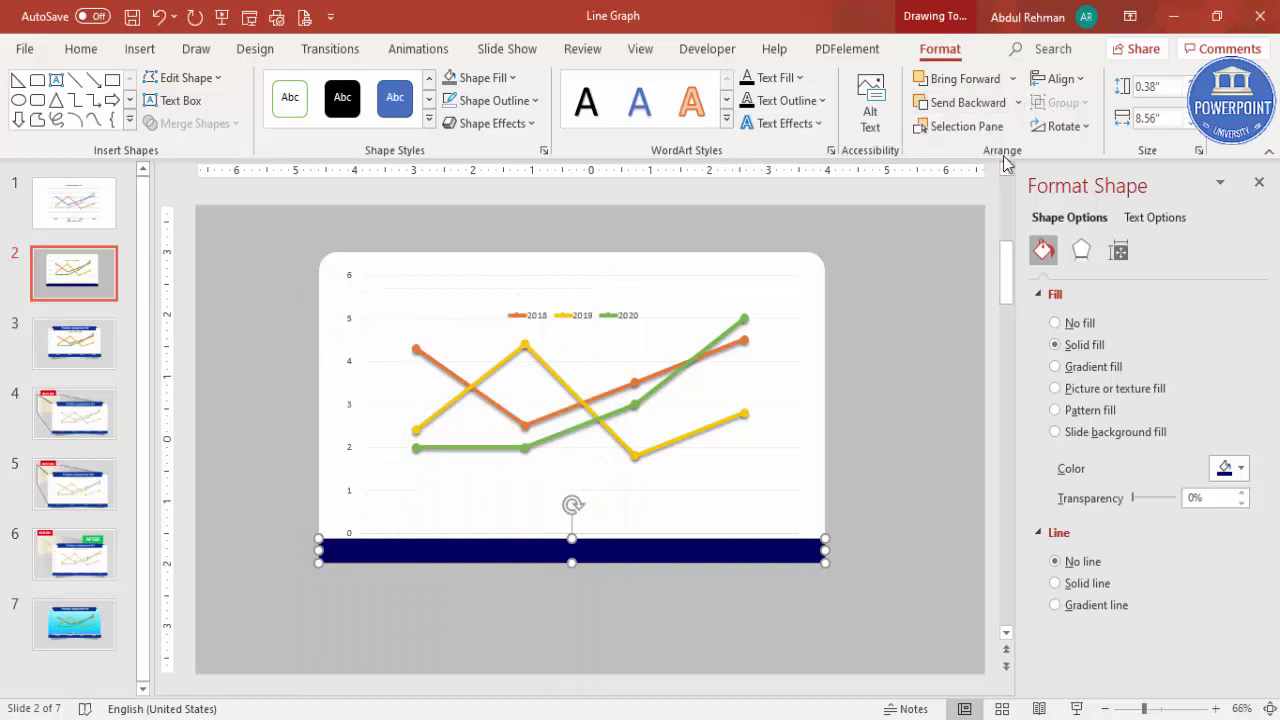
pyautogui.click(752, 557)
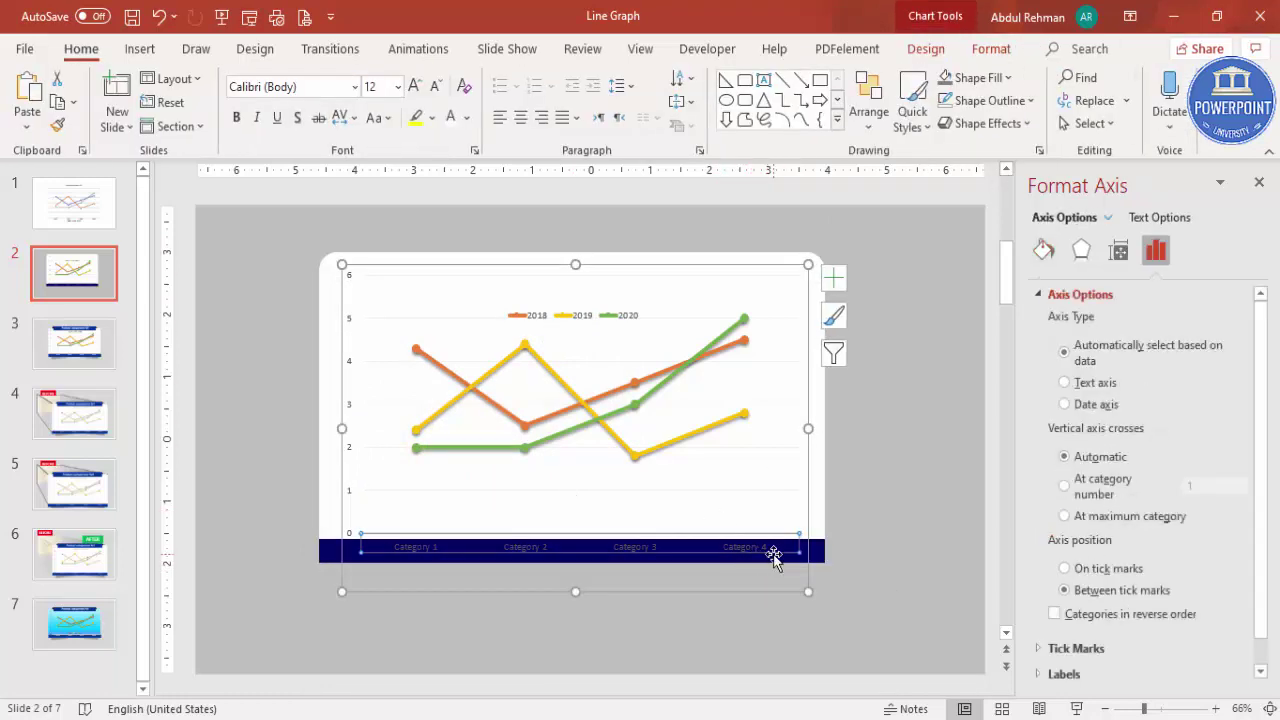
# Make the Category 1–4 axis labels white at 14 pt
pyautogui.click(773, 556)
pyautogui.click(760, 550)
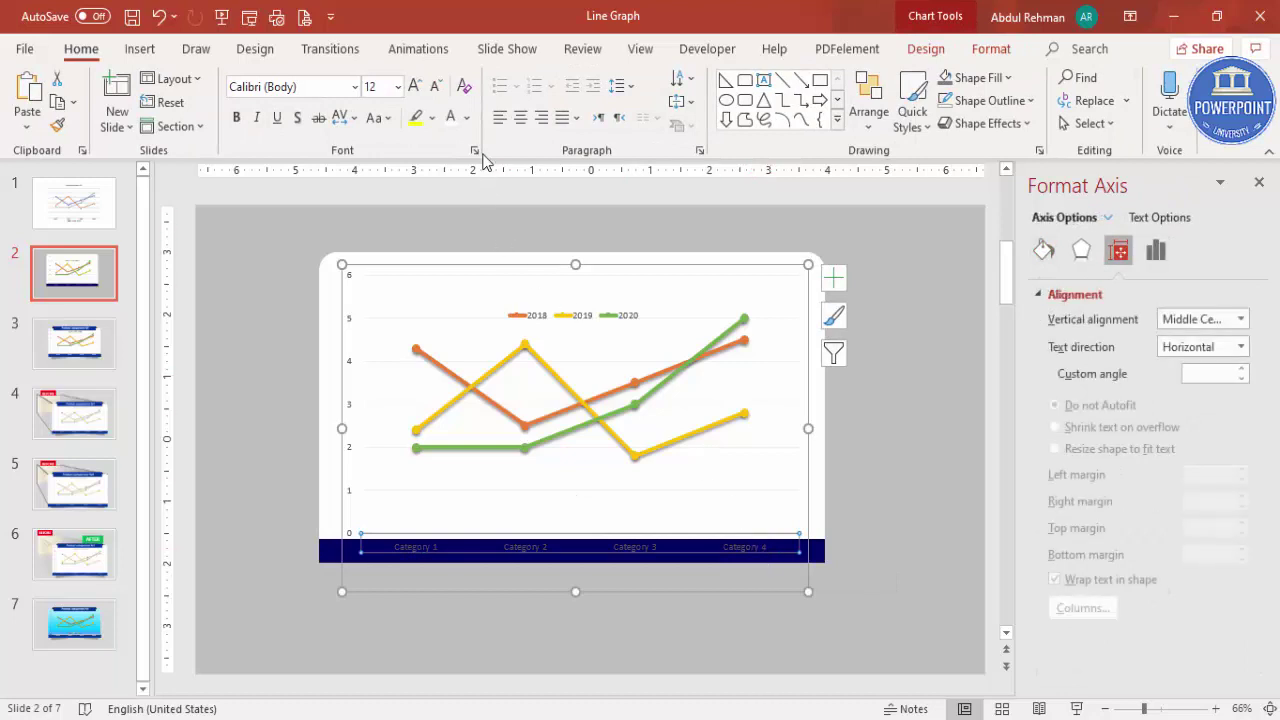
pyautogui.click(452, 118)
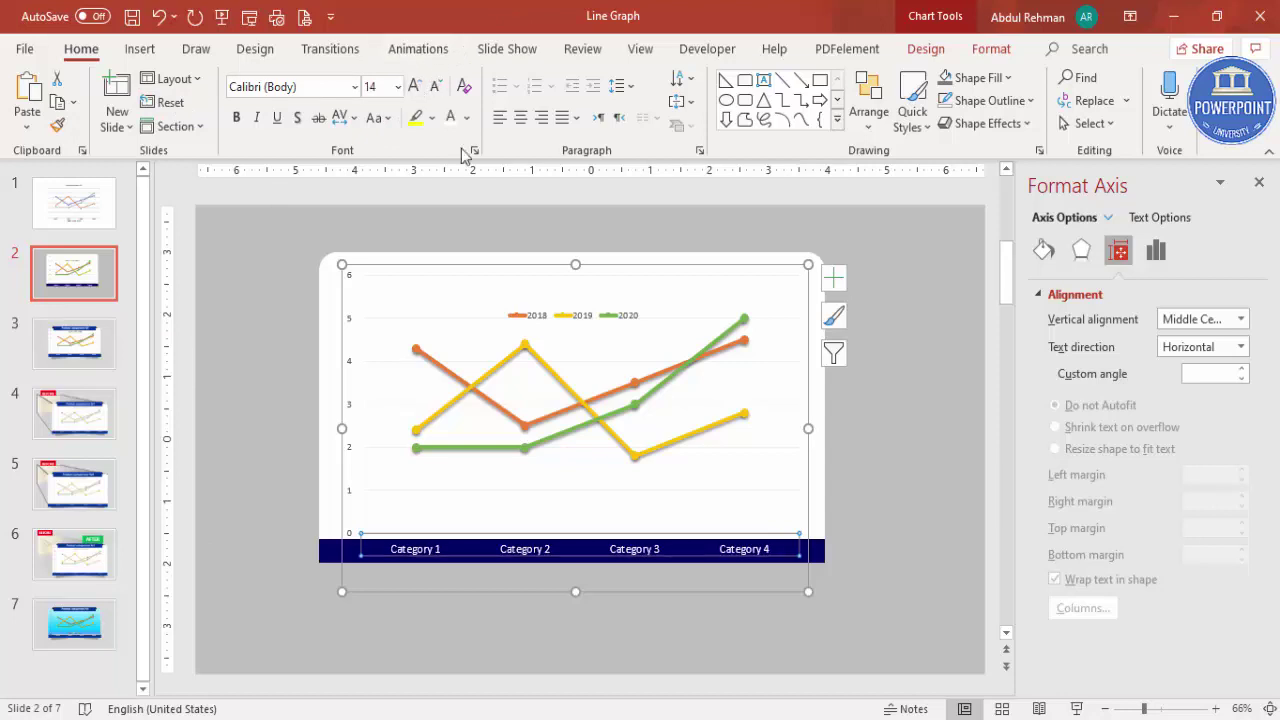
# Select the vertical value axis, then the chart's major gridlines
pyautogui.click(886, 483)
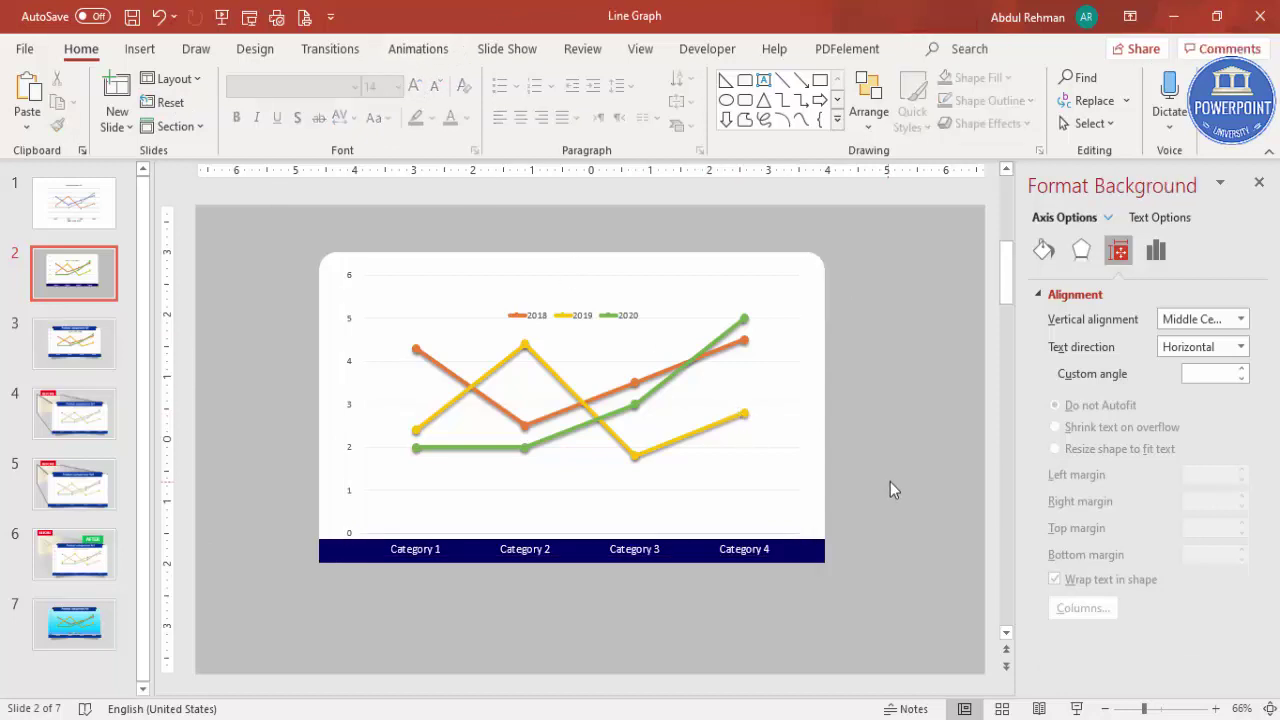
pyautogui.click(349, 328)
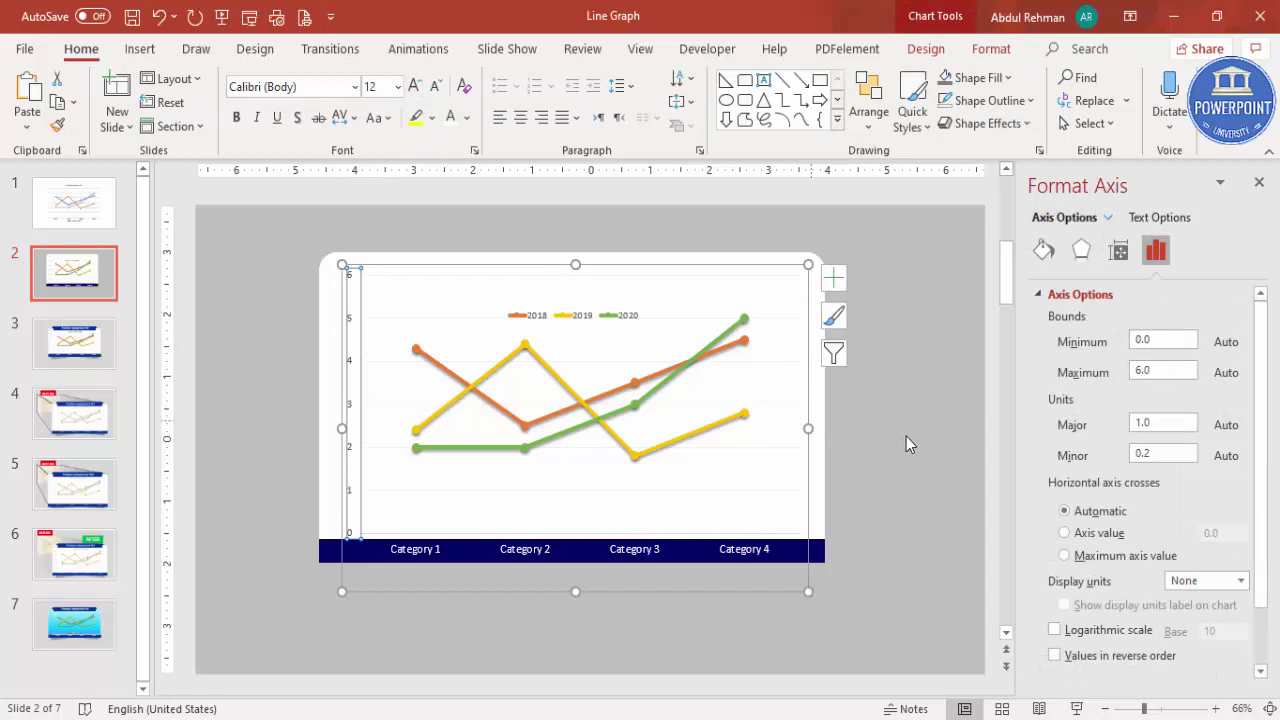
pyautogui.click(892, 401)
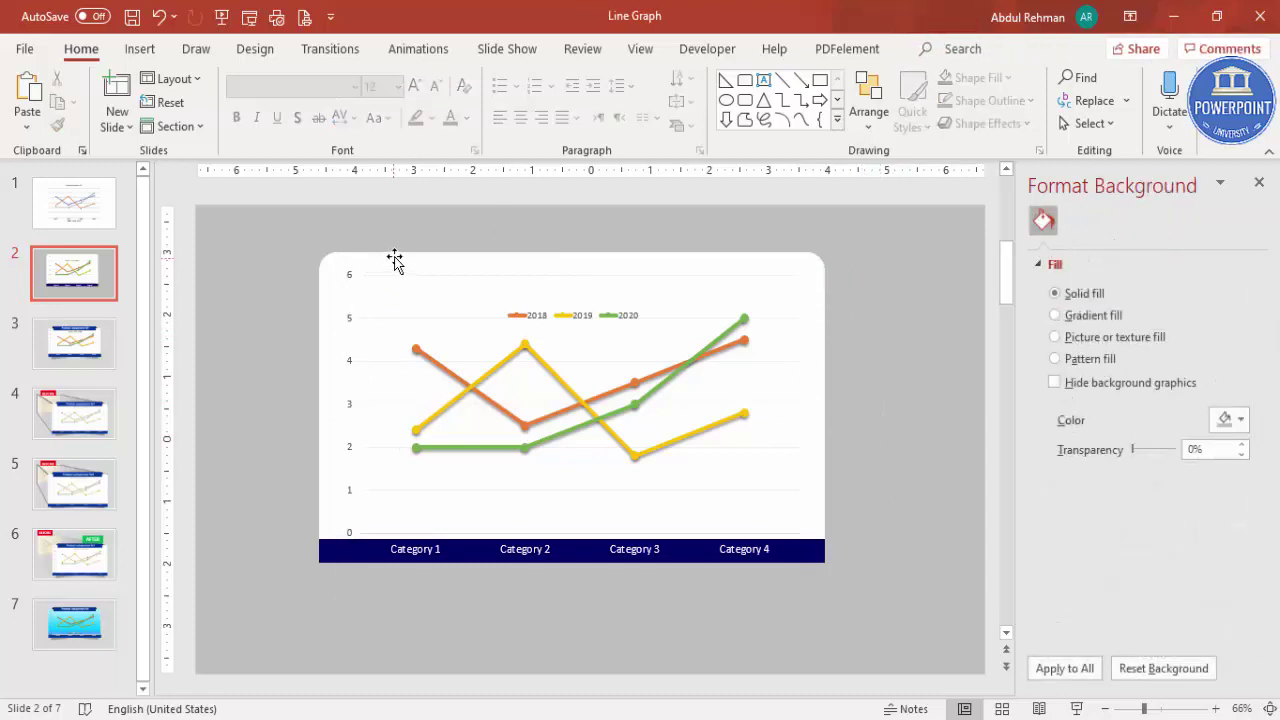
pyautogui.click(688, 286)
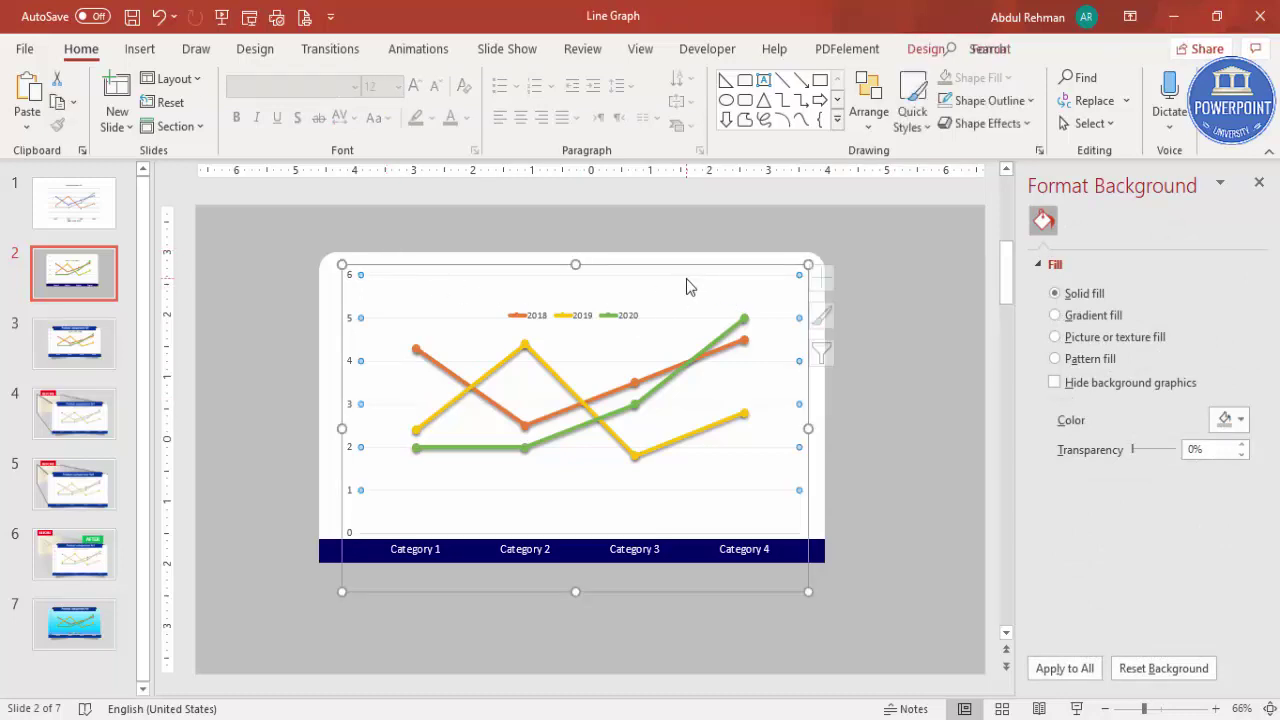